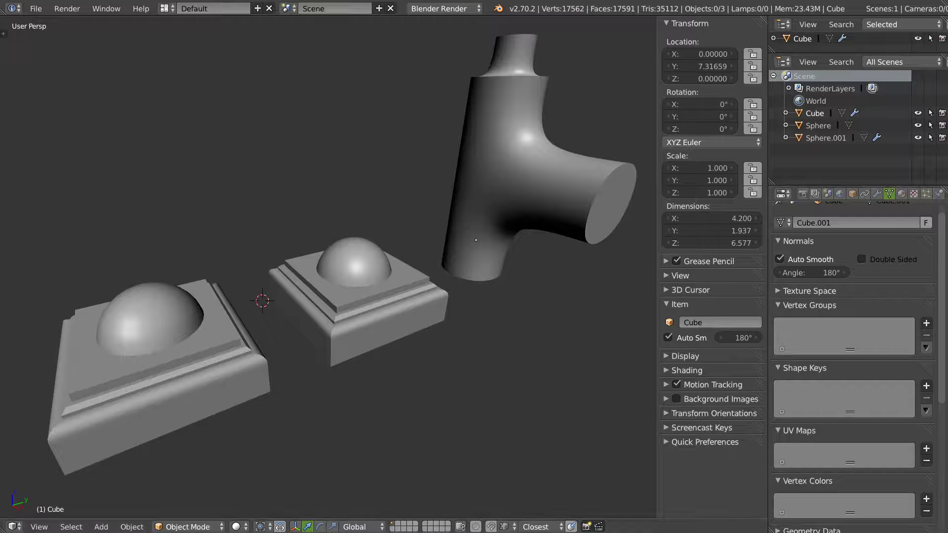
Step: Hide the two domed bases and the branching pipe from the scene
middle_click_drag(476, 240, 483, 186)
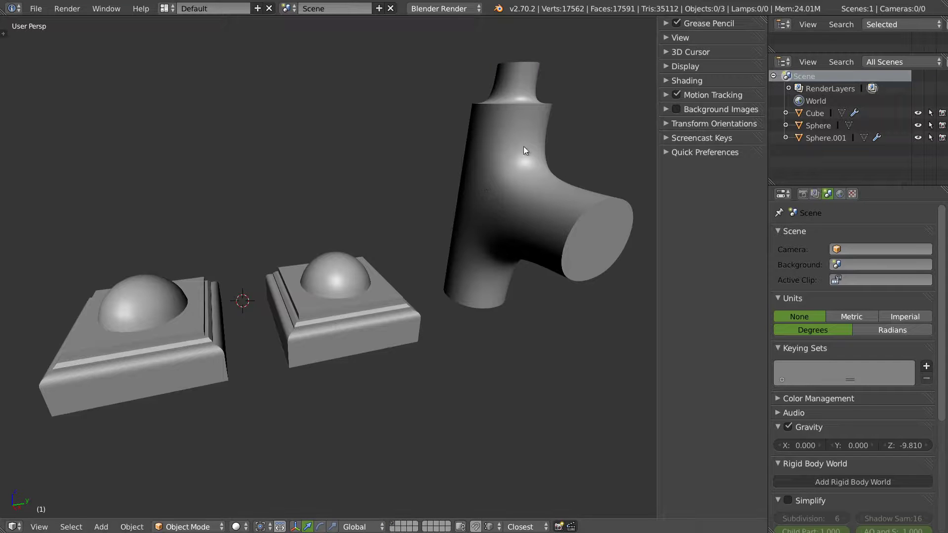
middle_click_drag(413, 239, 365, 246)
right_click(207, 342)
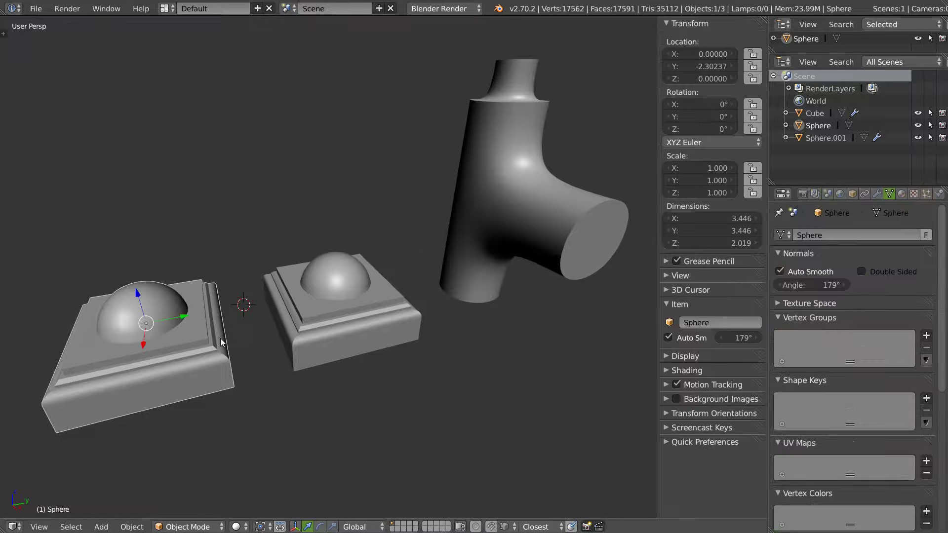
right_click(350, 310, "shift")
right_click(472, 251, "shift")
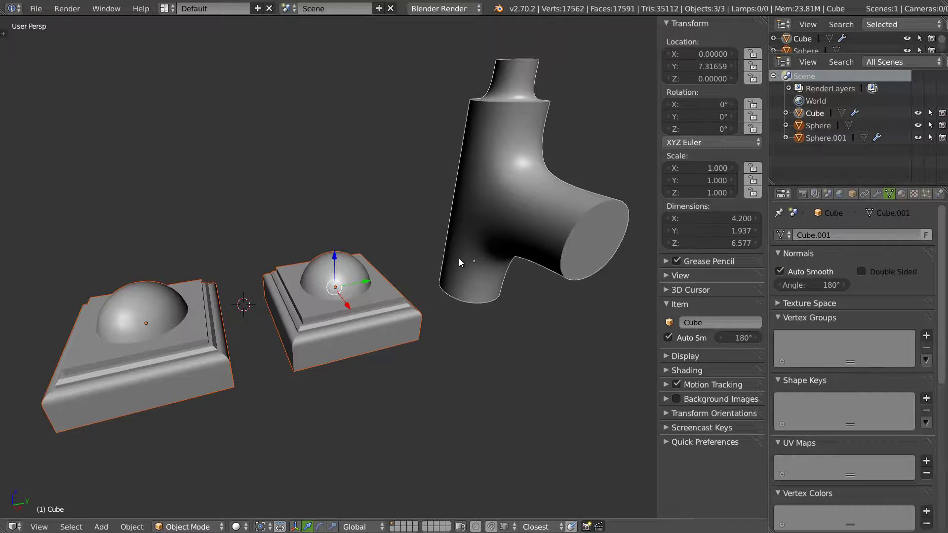
key("h")
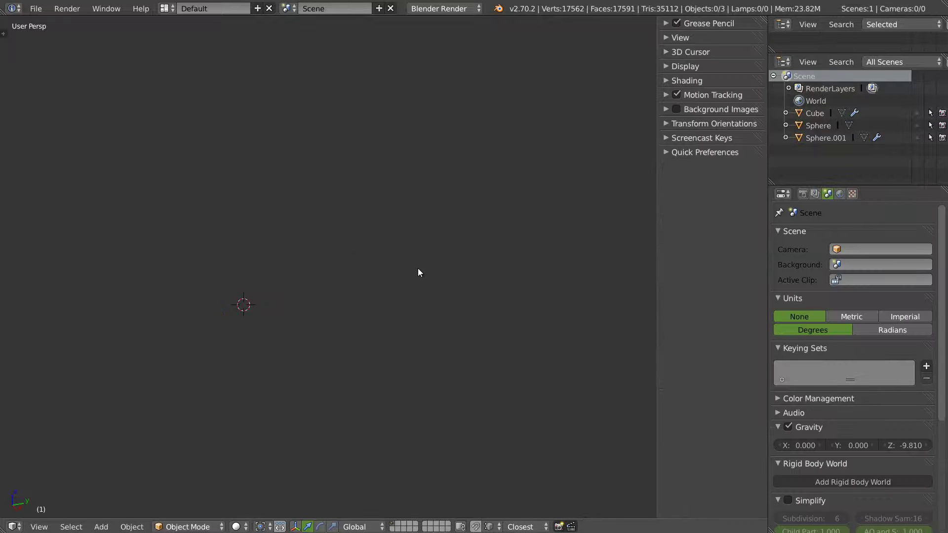
Step: Add a UV sphere at the 3D cursor and apply smooth shading to it
key("shift+a")
mouse_move(419, 267)
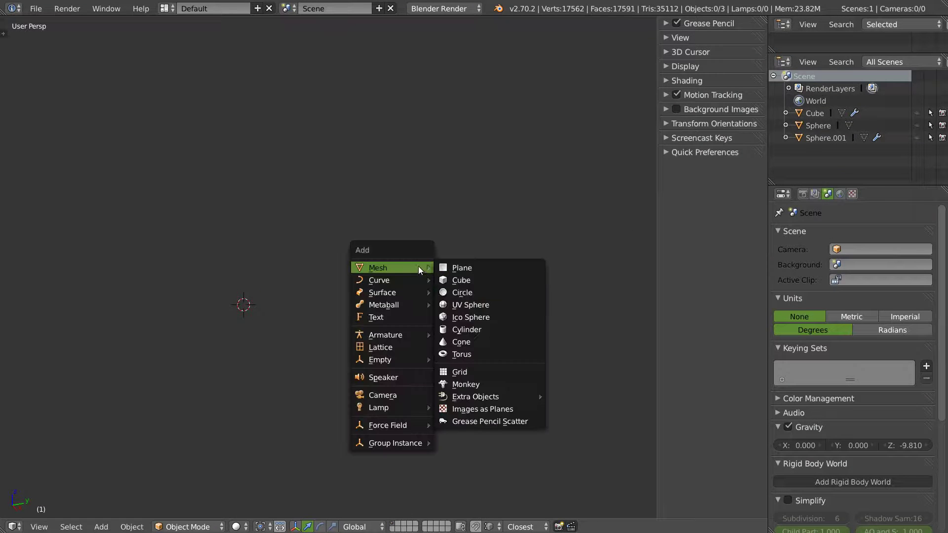
left_click(477, 305)
key("KP_Decimal")
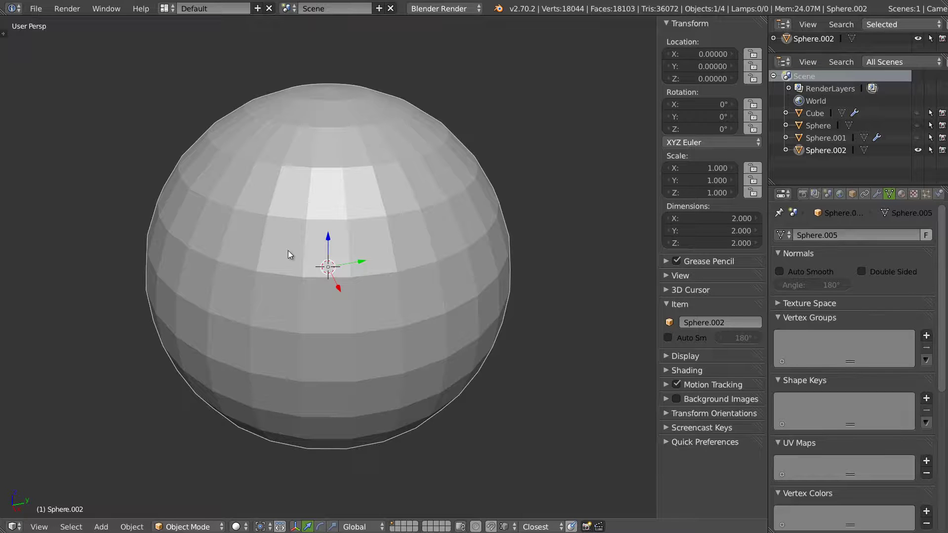
key("t")
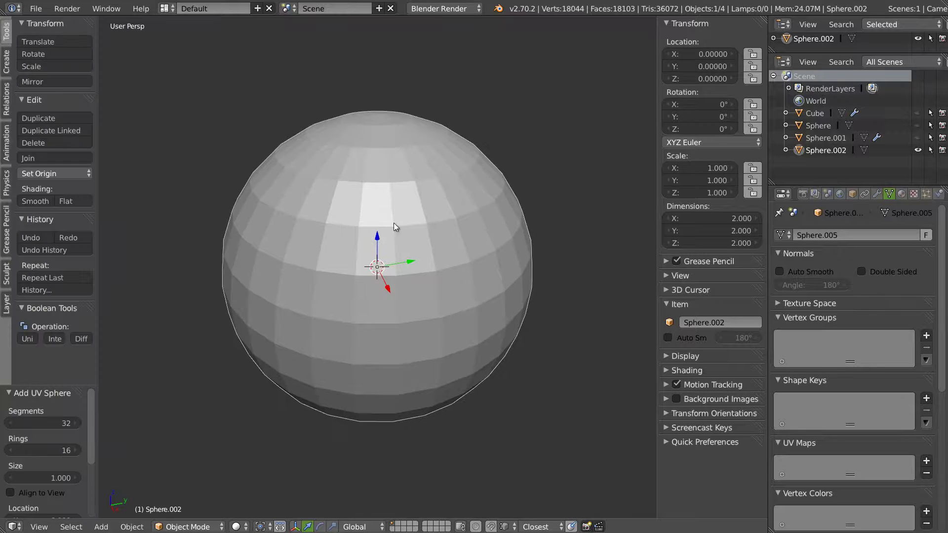
left_click(31, 201)
key("t")
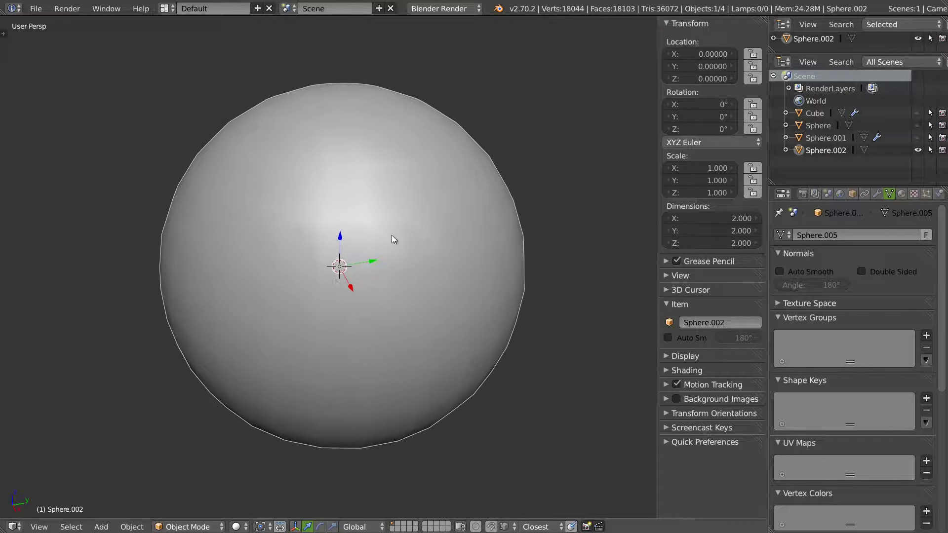
Step: Enable Auto Smooth on the sphere, test its angle at 12° and 11°, and set it to 176°
left_click(779, 272)
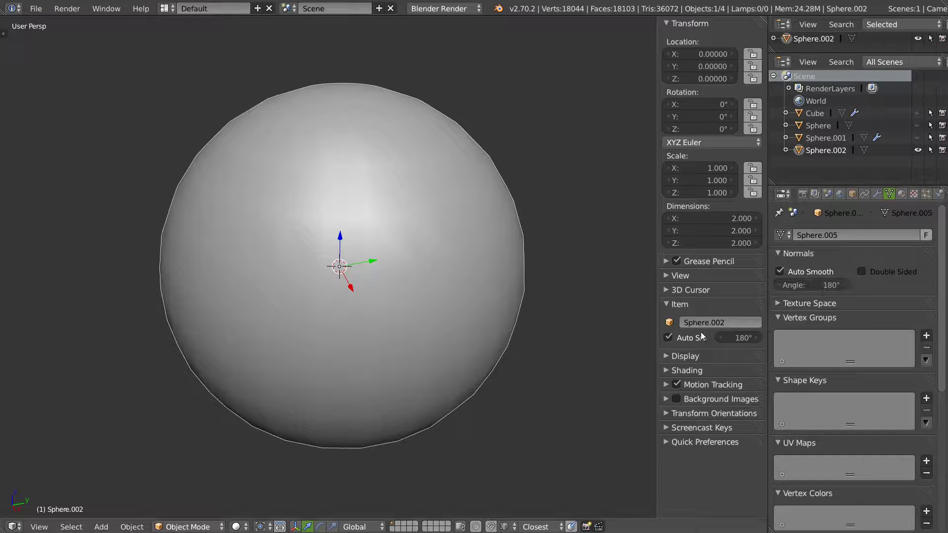
left_click_drag(818, 283, 701, 280)
left_click(845, 284)
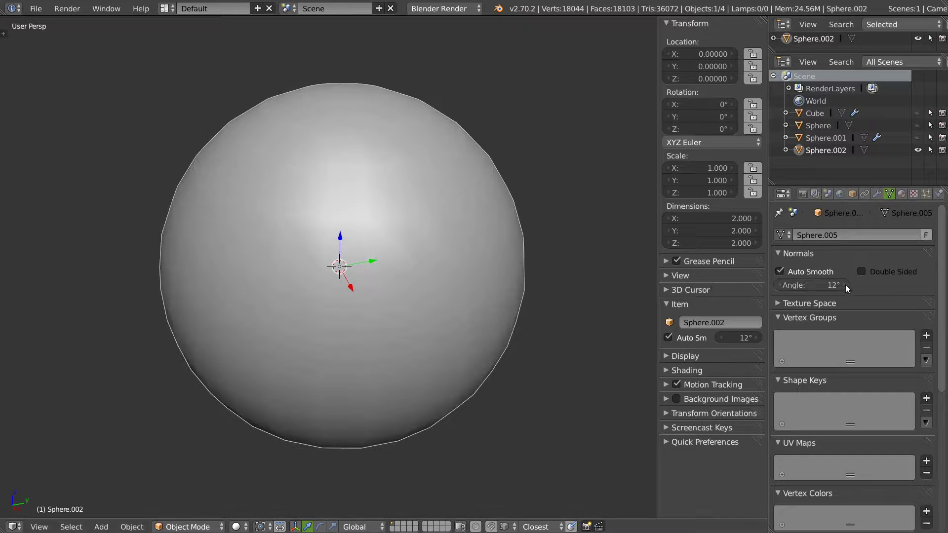
left_click(780, 285)
mouse_move(414, 247)
middle_mouse_down()
mouse_move(402, 235)
mouse_move(383, 241)
mouse_move(400, 275)
mouse_move(316, 243)
mouse_move(318, 226)
middle_mouse_up()
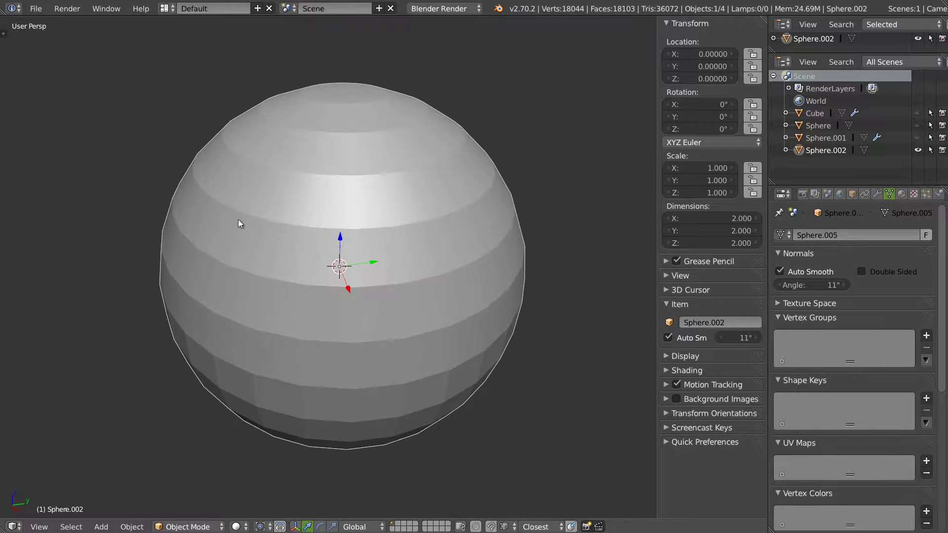
left_click_drag(809, 285, 828, 285)
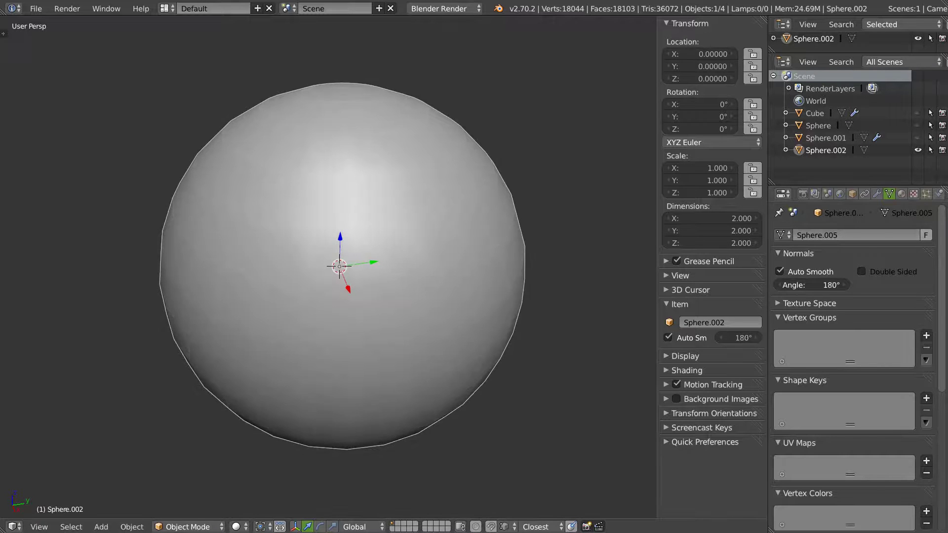
Step: Mark a full horizontal edge loop on the upper half of the sphere as sharp
key("Tab")
key("ctrl+Tab")
left_click(324, 246)
right_click(395, 238, "alt")
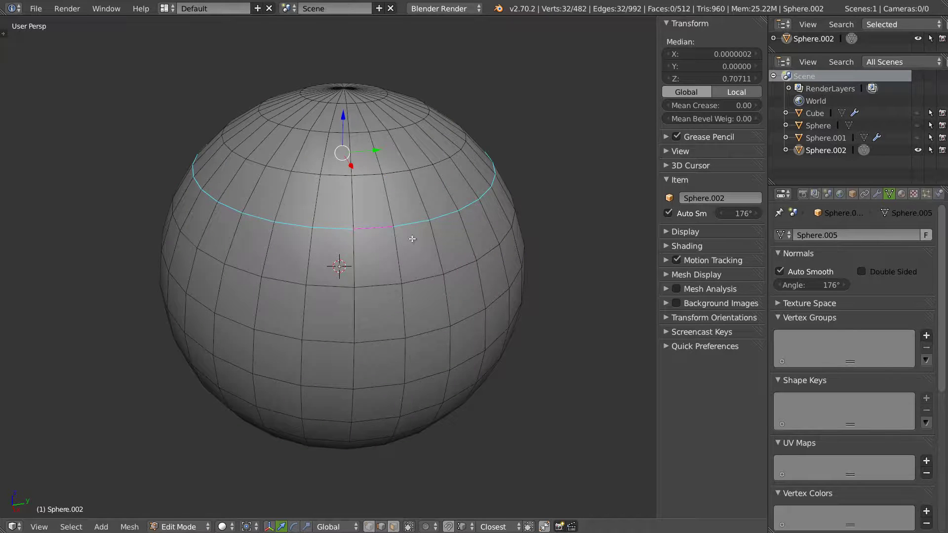
key("ctrl+e")
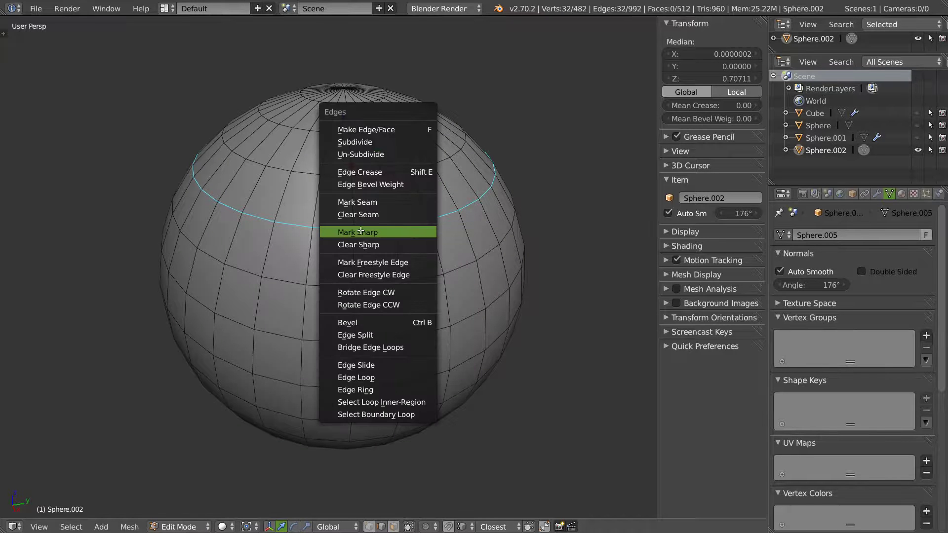
left_click(357, 231)
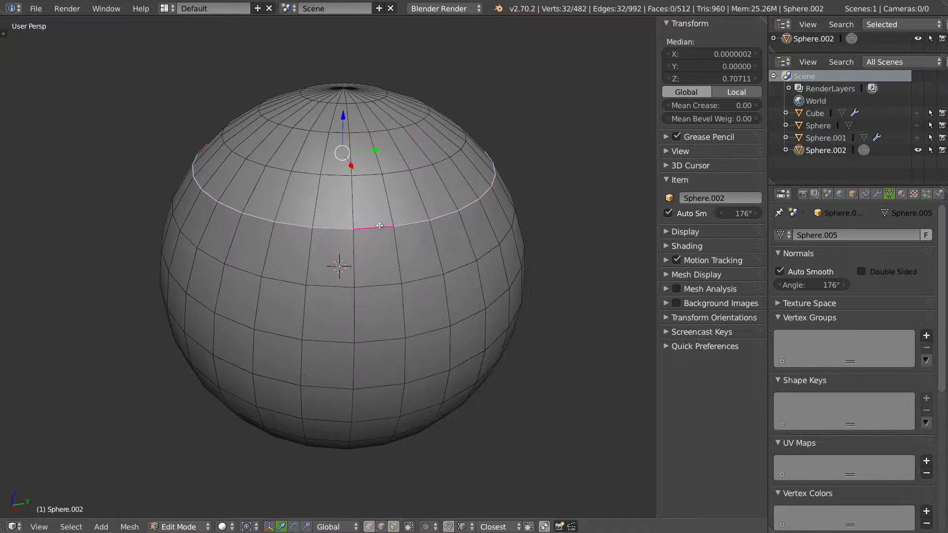
key("Tab")
middle_click_drag(298, 191, 209, 198)
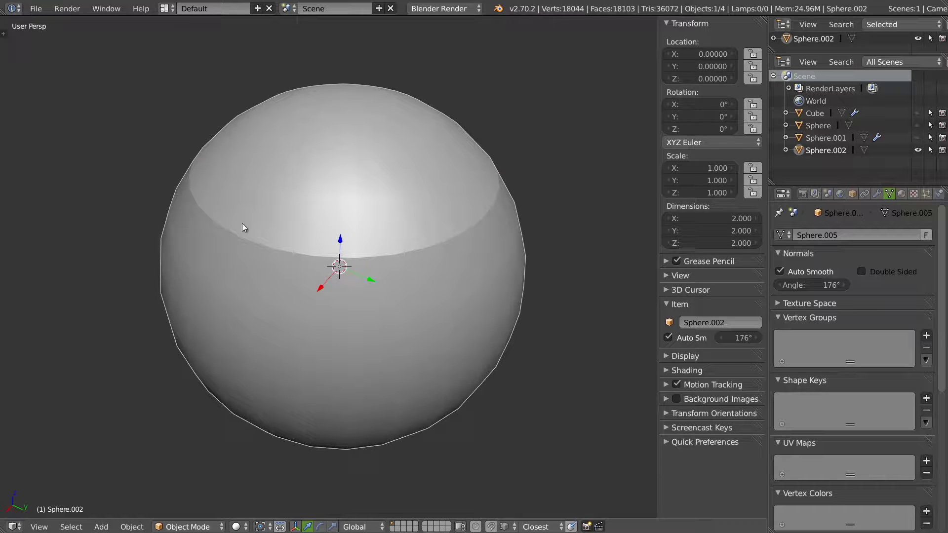
middle_click_drag(235, 241, 219, 229)
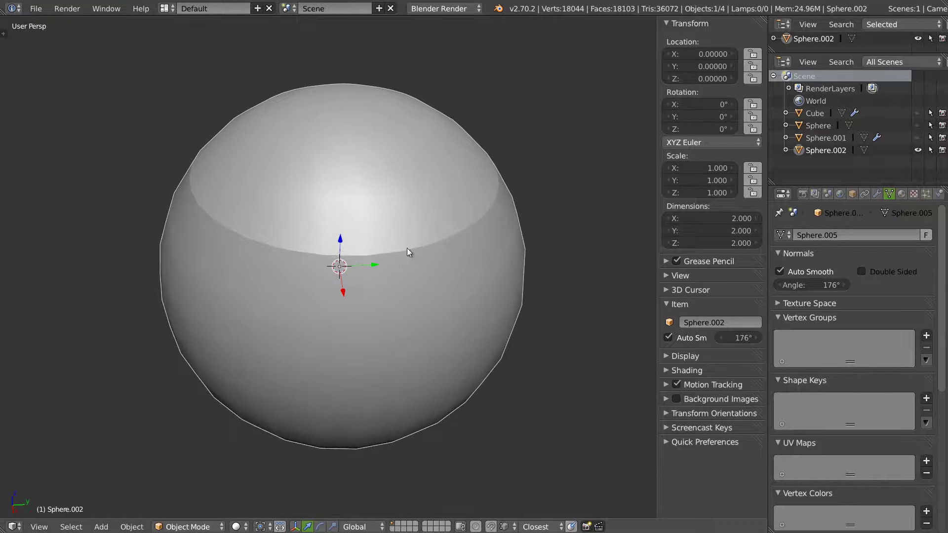
Step: Scale the sharp edge loop outward to form a flared rim around the sphere
key("Tab")
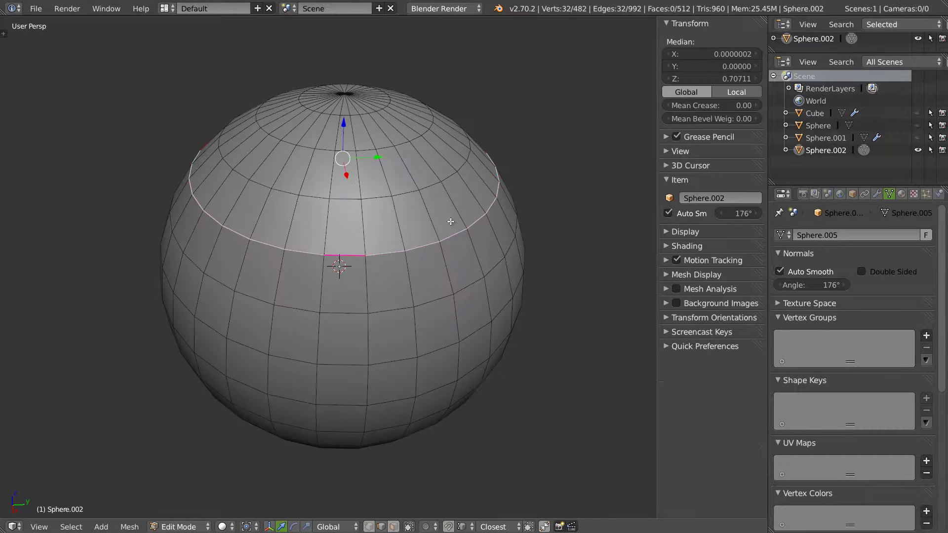
key("s")
left_click(484, 222)
key("Tab")
mouse_move(397, 182)
middle_mouse_down()
mouse_move(360, 191)
mouse_move(332, 175)
middle_mouse_up()
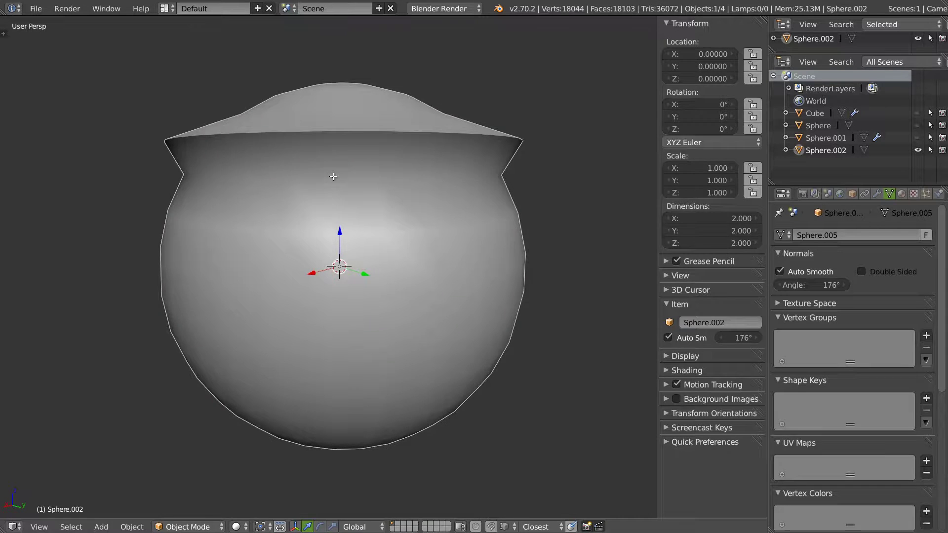
Step: Scale the edge loop just below the sharp rim outward by about 1.05
key("Tab")
right_click(339, 175, "alt")
key("s")
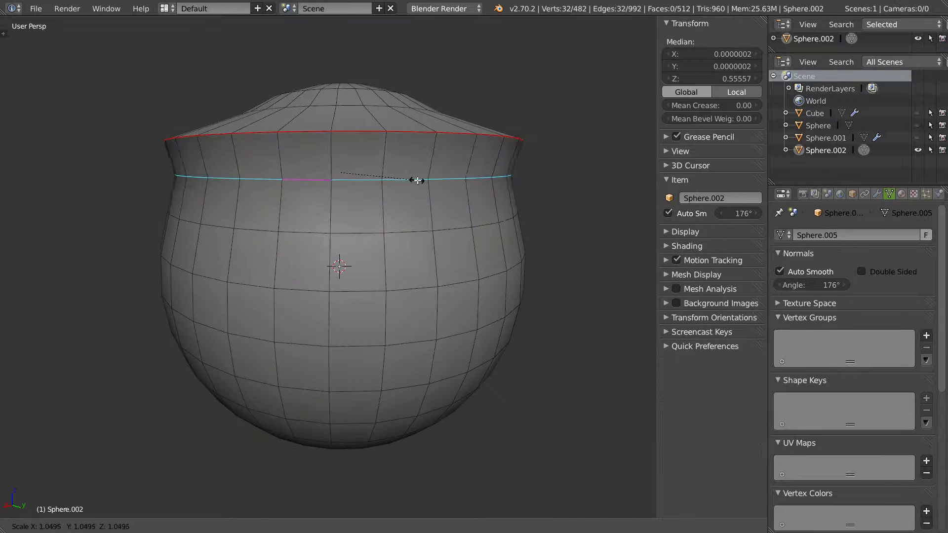
left_click(417, 180)
key("Tab")
middle_click_drag(376, 189, 382, 162)
Step: Lower the edge loop just above the rim to about Z 0.74 and mark it as sharp
key("Tab")
right_click(371, 205, "alt")
left_click_drag(344, 93, 350, 129)
middle_click_drag(349, 129, 349, 174)
key("ctrl+e")
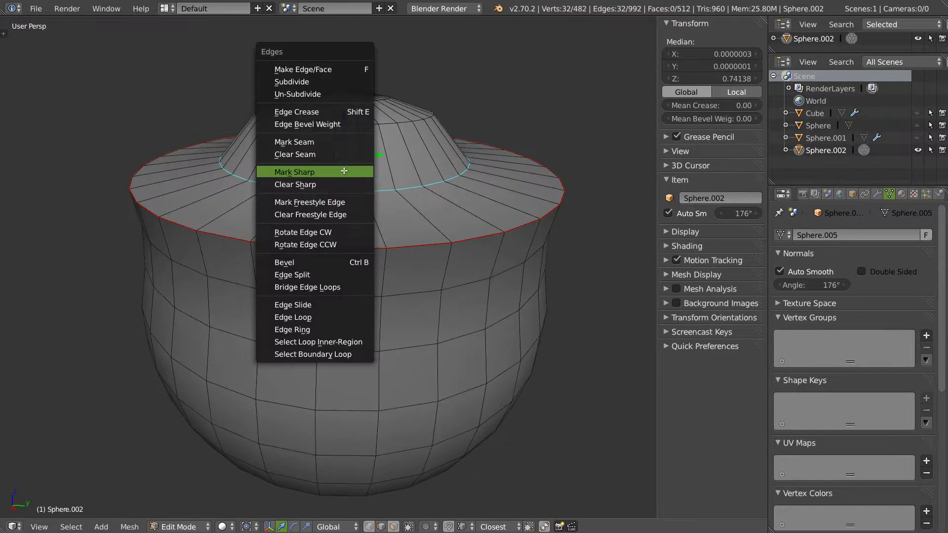
left_click(350, 171)
key("Tab")
middle_click_drag(496, 177, 351, 209)
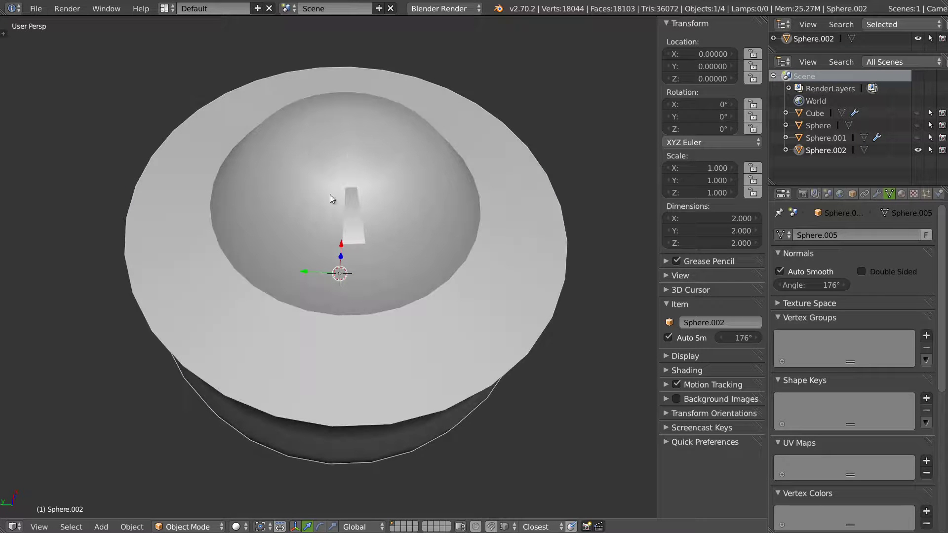
middle_click_drag(236, 221, 335, 205)
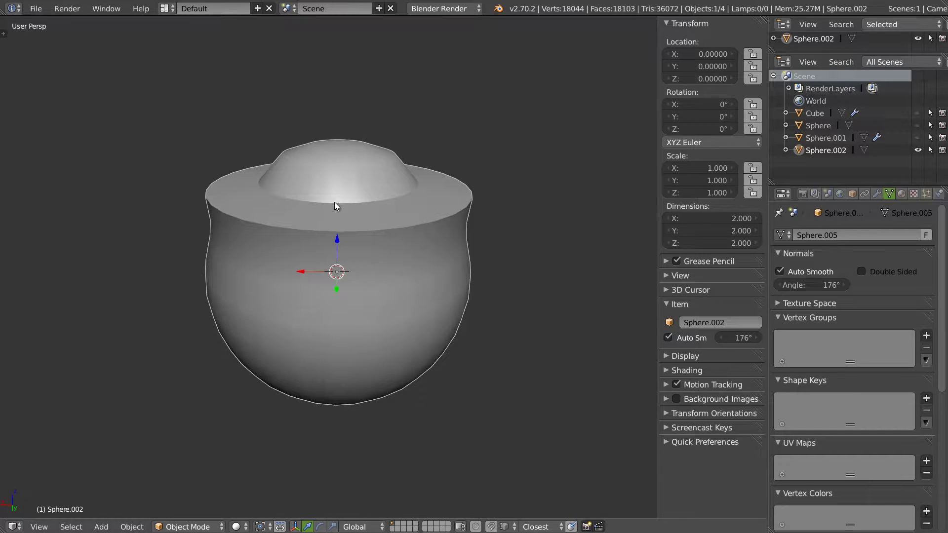
Step: Delete the test sphere and unhide the three original objects
key("x")
left_click(388, 235)
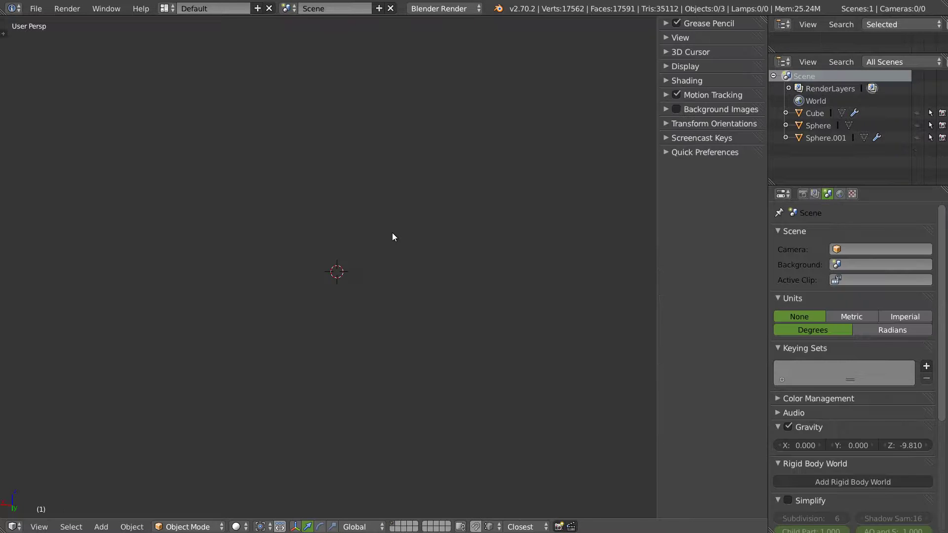
key("alt+h")
Step: Examine the marked sharp edges and the smooth shading on the domed base named Sphere
middle_click_drag(386, 229, 235, 353)
right_click(380, 259)
key("Tab")
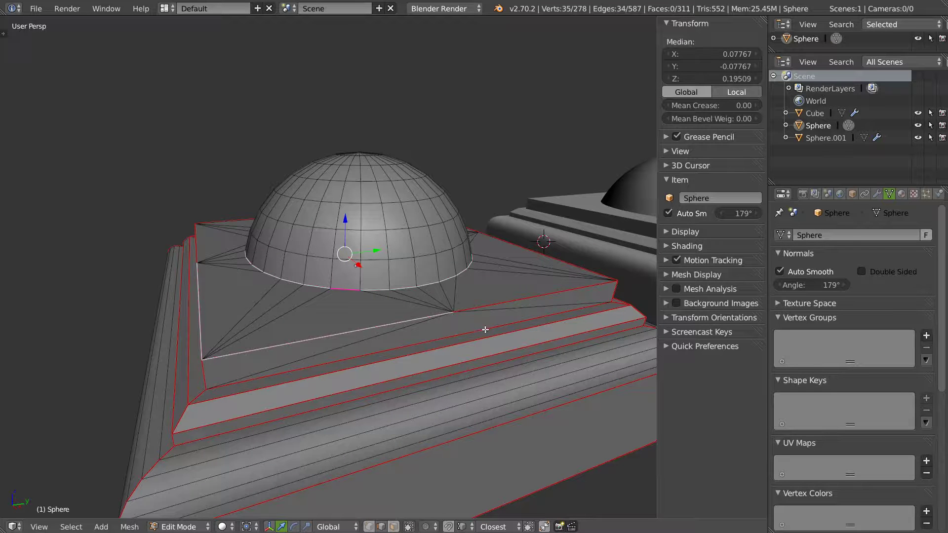
mouse_move(485, 325)
middle_mouse_down()
mouse_move(311, 310)
mouse_move(352, 209)
middle_mouse_up()
key("Tab")
middle_click_drag(336, 245, 277, 305)
middle_click_drag(281, 354, 316, 321)
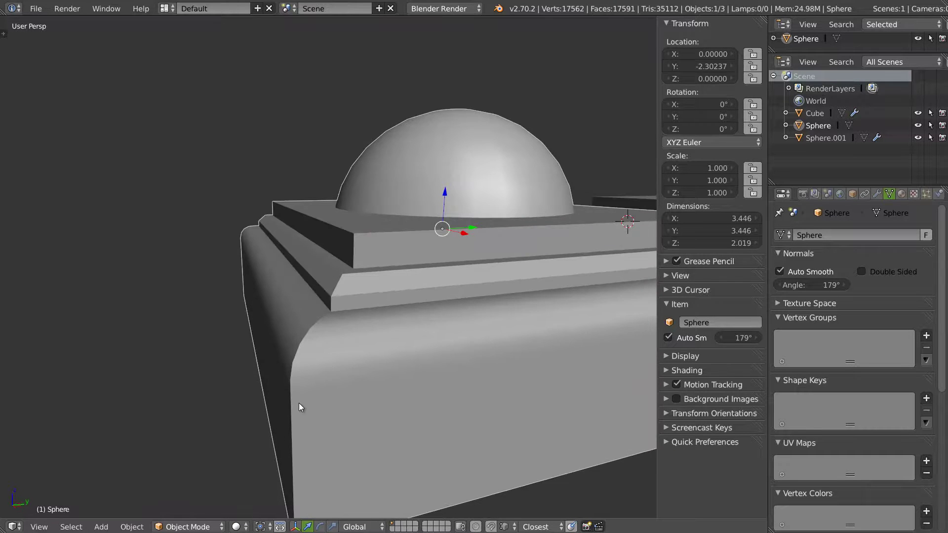
middle_click_drag(399, 342, 298, 267)
scroll(359, 318, "down", 3)
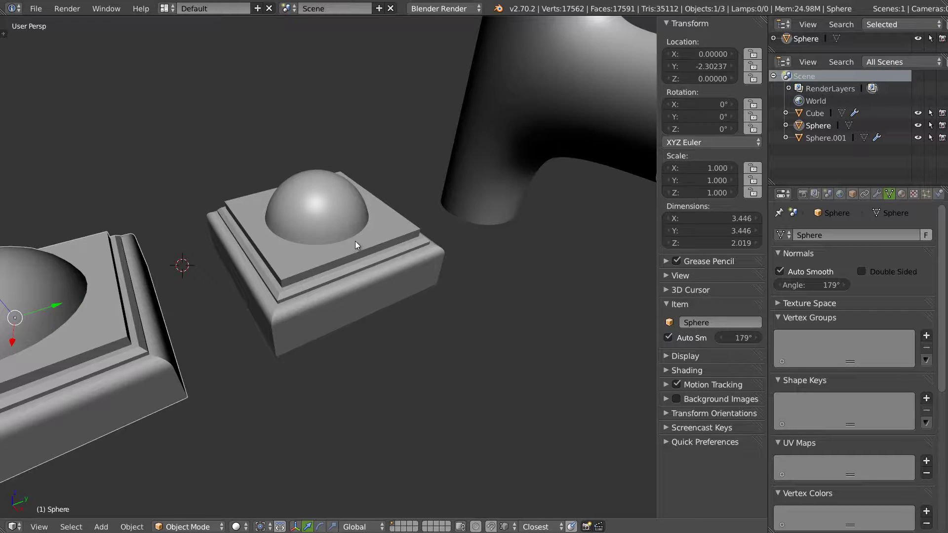
middle_click_drag(500, 188, 482, 206, "shift")
scroll(469, 210, "down", 3)
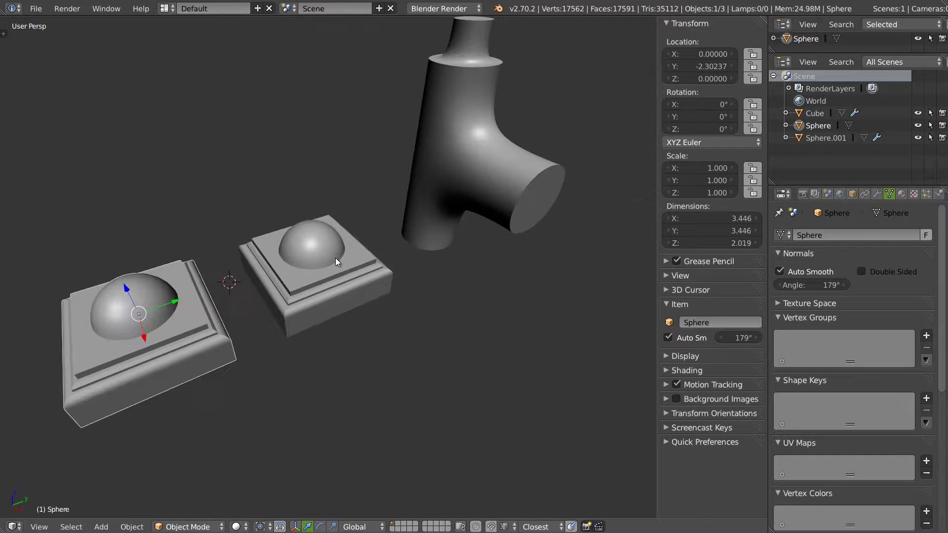
Step: Hide all three objects and recentre the empty view with the 3D cursor at the origin
right_click(296, 286, "shift")
right_click(485, 204, "shift")
key("h")
key("shift+c")
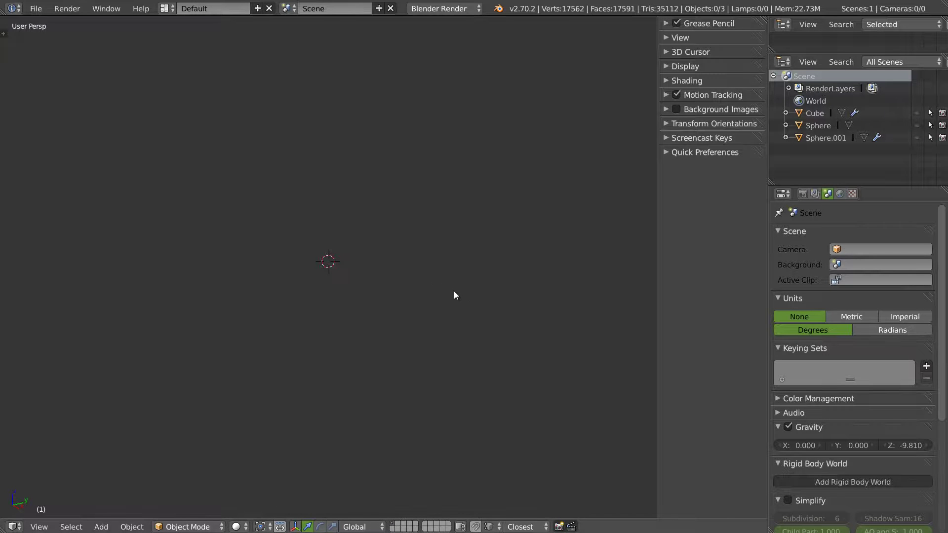
Step: Add a cube mesh at the origin
key("shift+a")
mouse_move(453, 291)
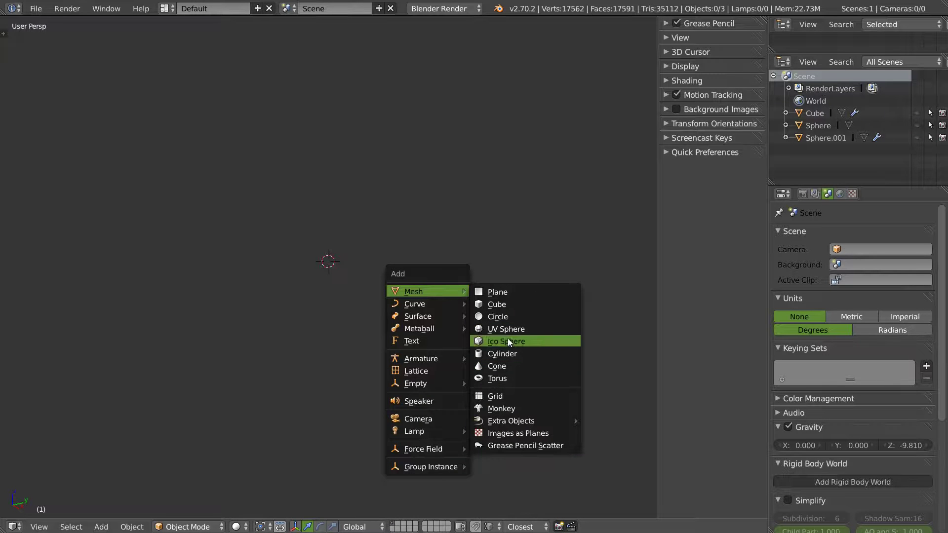
left_click(489, 305)
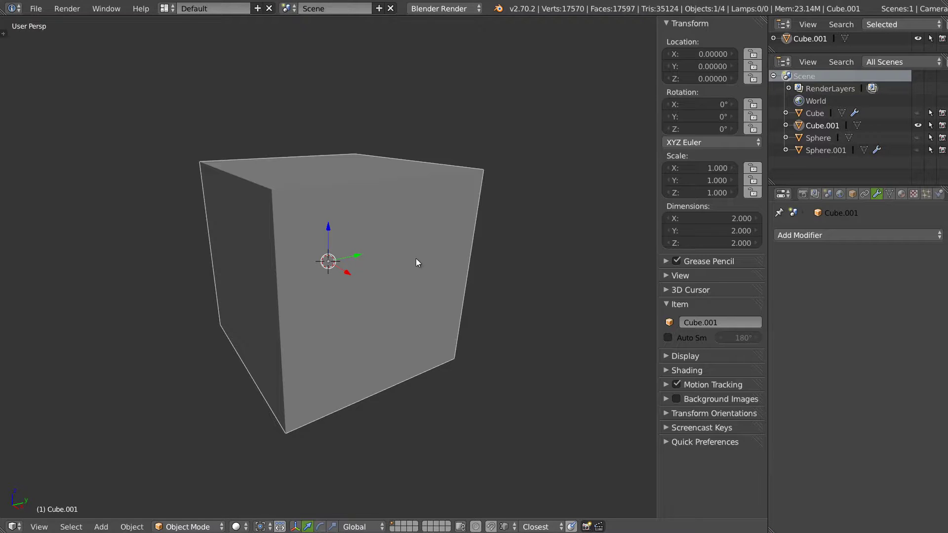
Step: Extrude the cube's top face upward twice, forming a three-block column about 5.3 units tall
key("Tab")
scroll(424, 250, "down", 3)
key("ctrl+Tab")
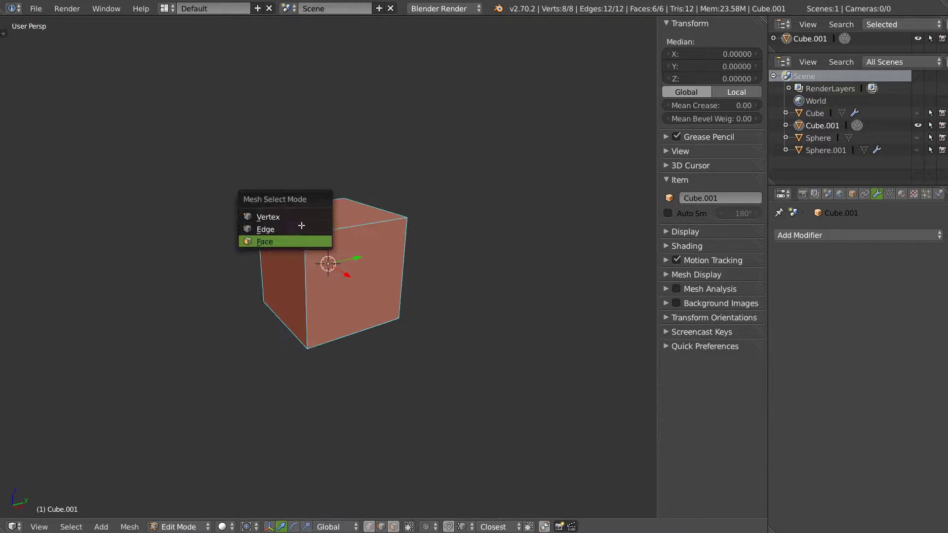
left_click(284, 239)
right_click(345, 221)
key("e")
left_click(362, 194)
key("e")
left_click(354, 76)
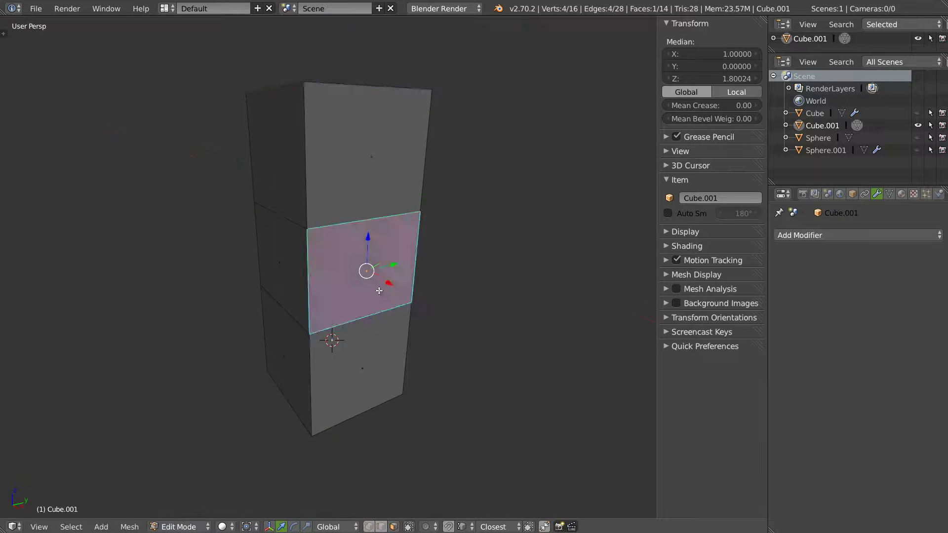
Step: Extrude the middle block's +X side face outward by about 1.7 units to form a branch
right_click(399, 294)
key("e")
left_click(495, 334)
middle_click_drag(495, 334, 401, 226)
key("Tab")
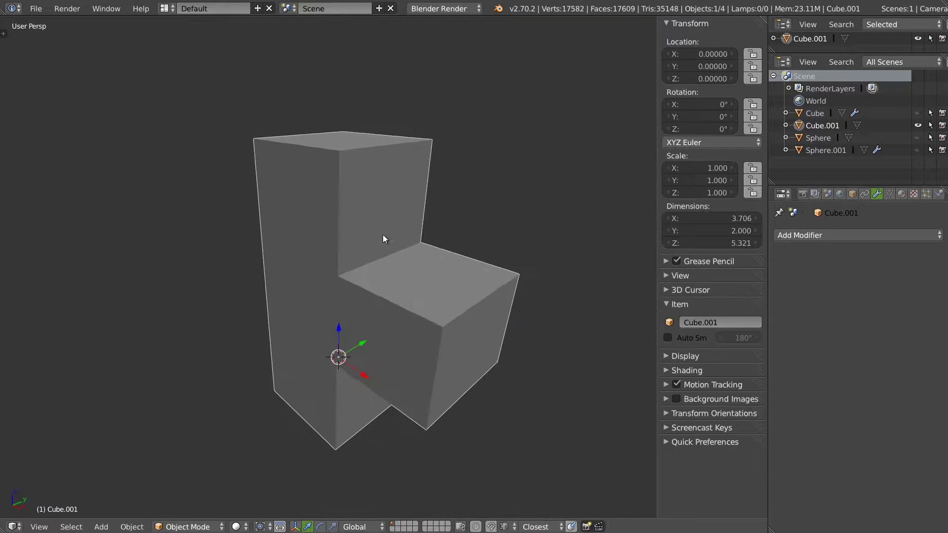
Step: Add a level 2 Subdivision Surface modifier to the branched block shape and shade it smooth
key("ctrl+2")
mouse_move(348, 269)
middle_mouse_down()
mouse_move(381, 251)
mouse_move(324, 257)
mouse_move(336, 271)
mouse_move(343, 258)
middle_mouse_up()
key("w")
left_click(310, 256)
key("Tab")
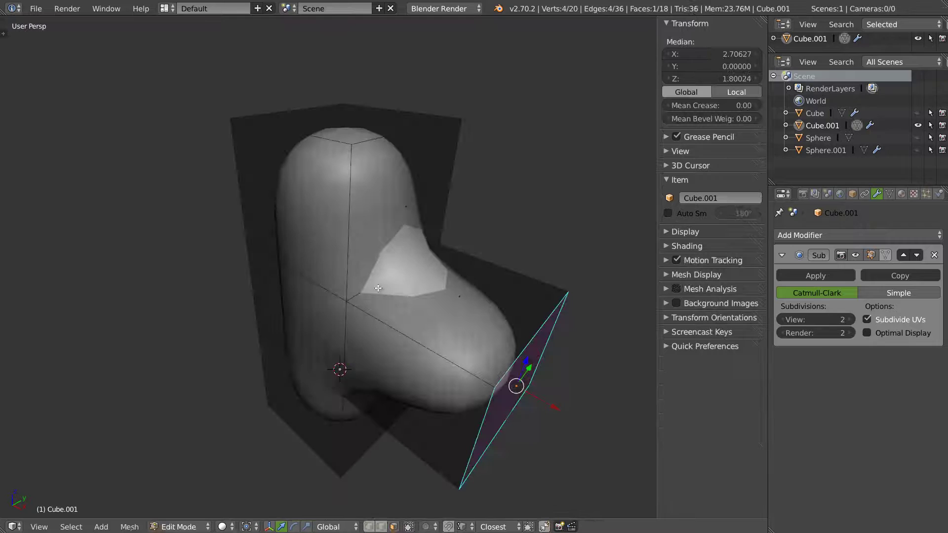
Step: Select the column's top and bottom faces plus the branch's end face, and set their mean crease to 1.00
key("ctrl+Tab")
left_click(360, 134)
right_click(381, 136)
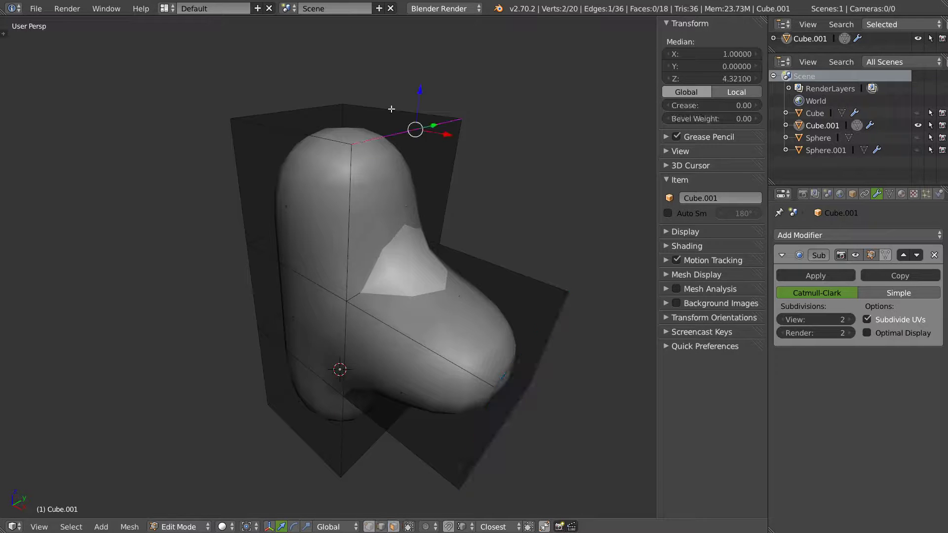
right_click(538, 343, "shift")
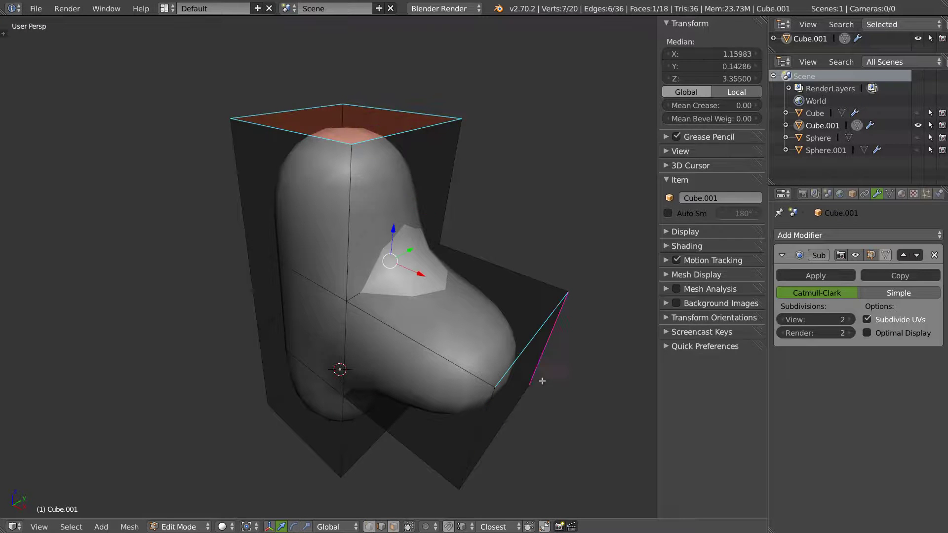
right_click(326, 453, "shift")
middle_click_drag(292, 454, 390, 321)
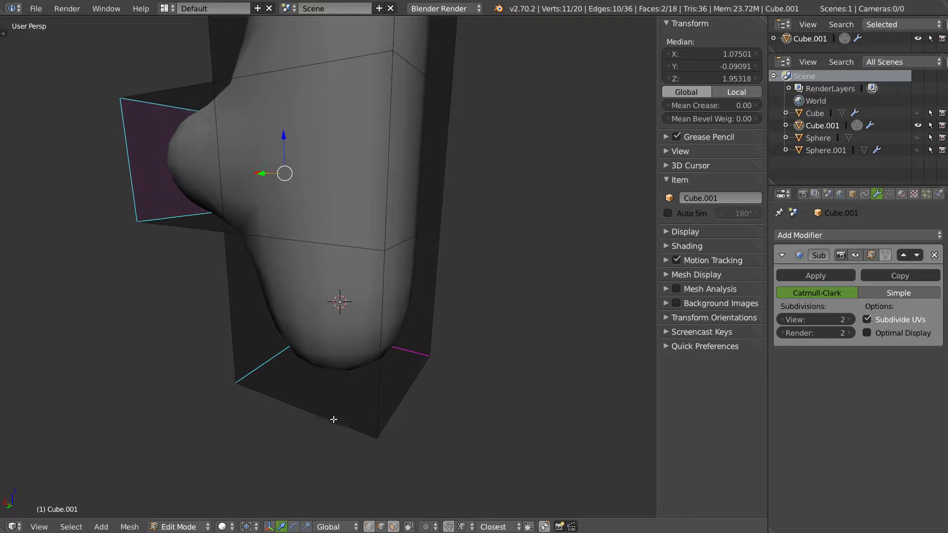
right_click(336, 415, "shift")
left_click_drag(692, 103, 819, 113)
mouse_move(340, 247)
middle_mouse_down()
mouse_move(351, 242)
mouse_move(341, 247)
middle_mouse_up()
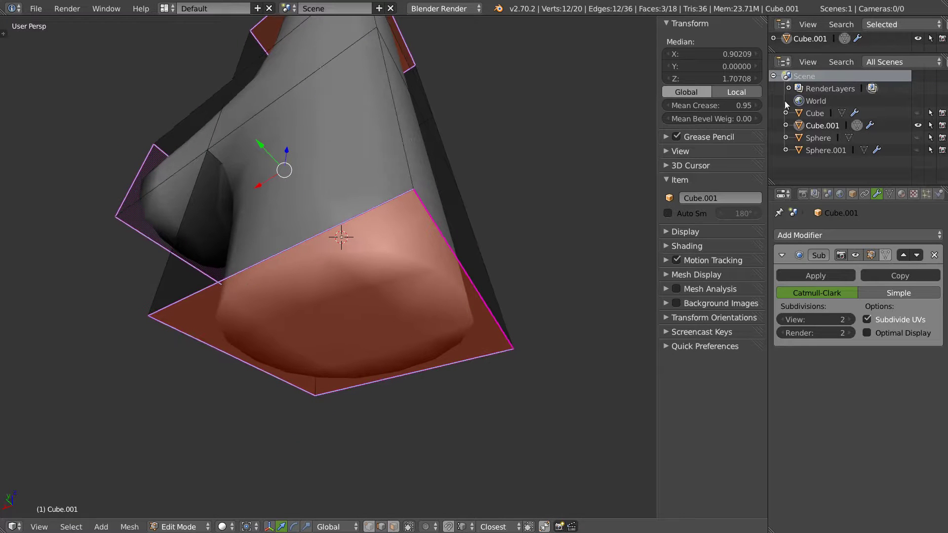
left_click_drag(717, 106, 792, 113)
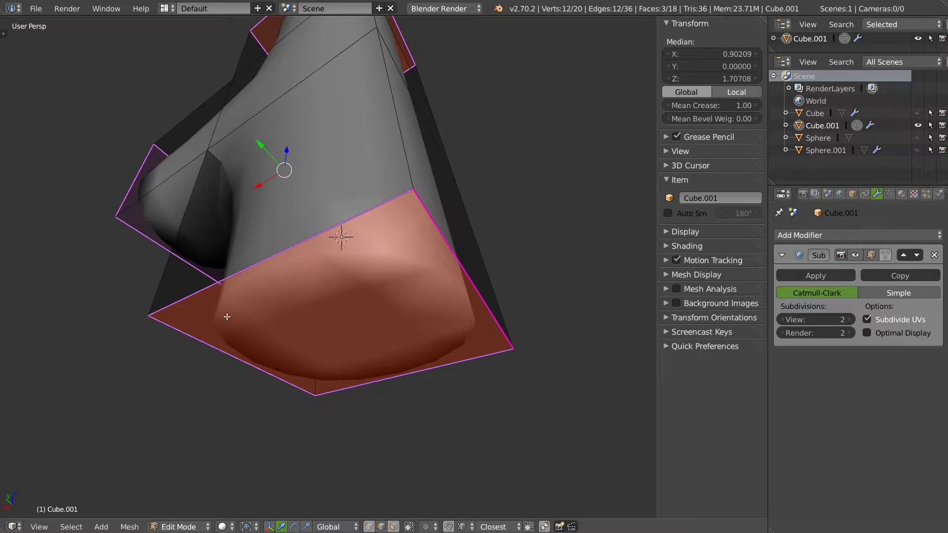
middle_click_drag(334, 262, 213, 338)
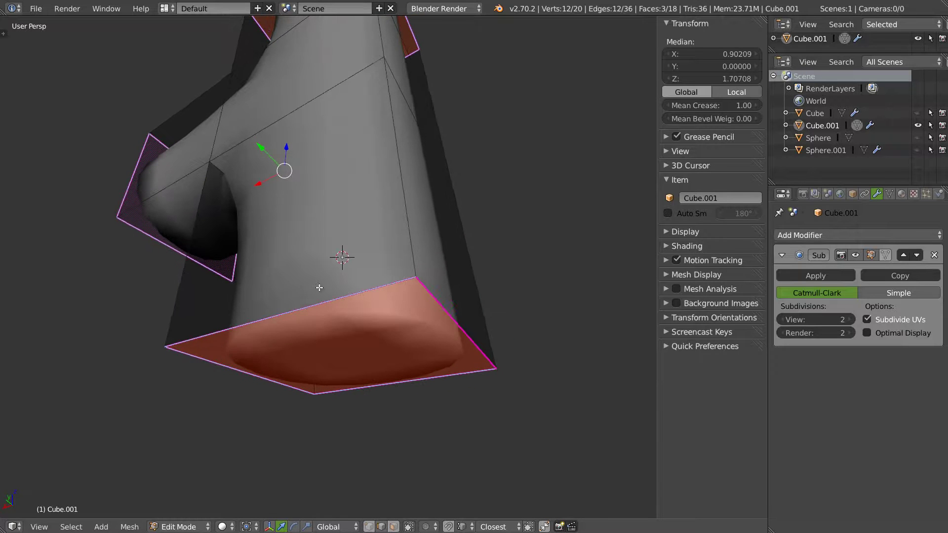
Step: Return to Object Mode and raise the Subdivision Surface modifier's viewport level to 4
key("Tab")
middle_click_drag(366, 299, 336, 286)
left_click(851, 319)
left_click(850, 320)
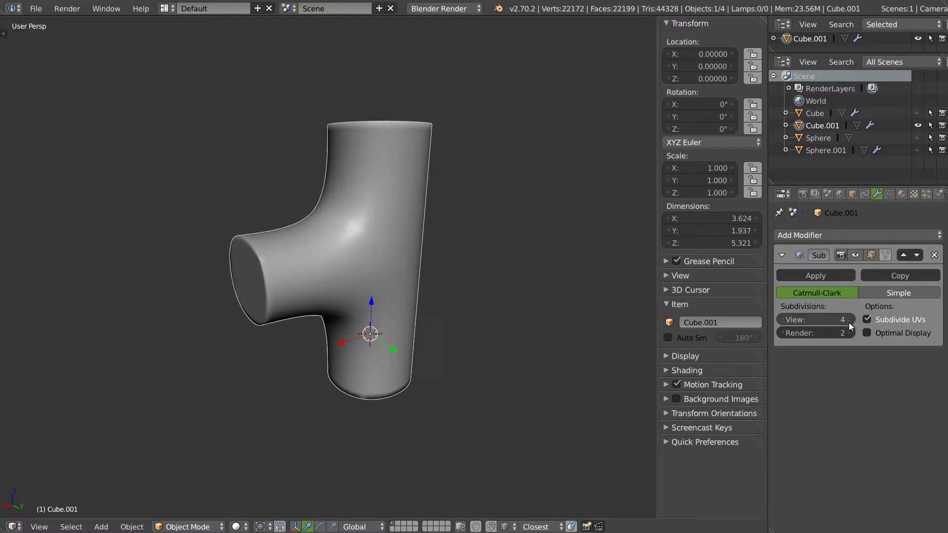
Step: Raise the modifier's viewport subdivisions to 6 to compare the cap edge's shading, and restore them to 4
middle_click_drag(402, 253, 285, 198)
scroll(320, 277, "up", 2)
middle_click_drag(325, 283, 328, 336)
middle_click_drag(338, 166, 401, 297, "shift")
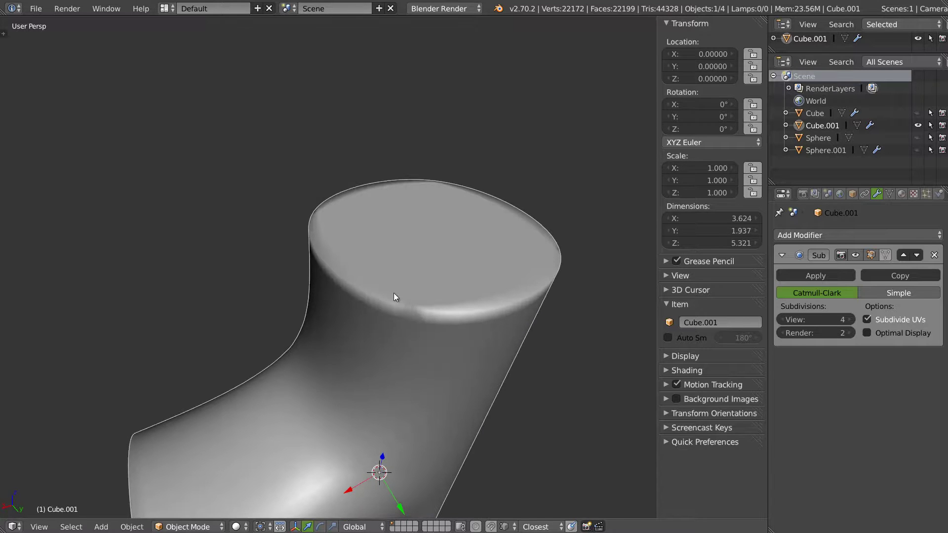
left_click(851, 319)
left_click(852, 320)
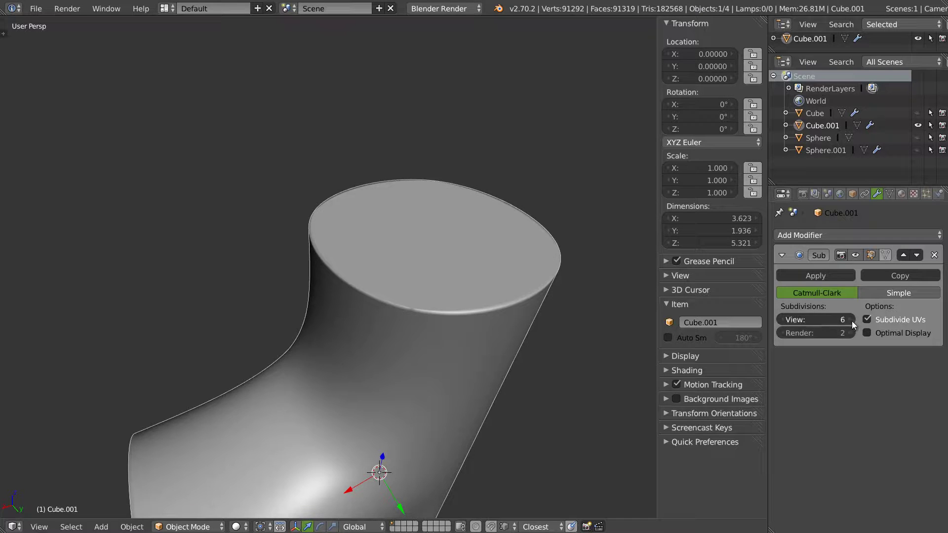
middle_click_drag(617, 324, 813, 328)
left_click(782, 319)
left_click(783, 319)
Step: Mark the border edges of the three selected end faces as sharp in Edit Mode
middle_click_drag(361, 306, 385, 141)
key("Tab")
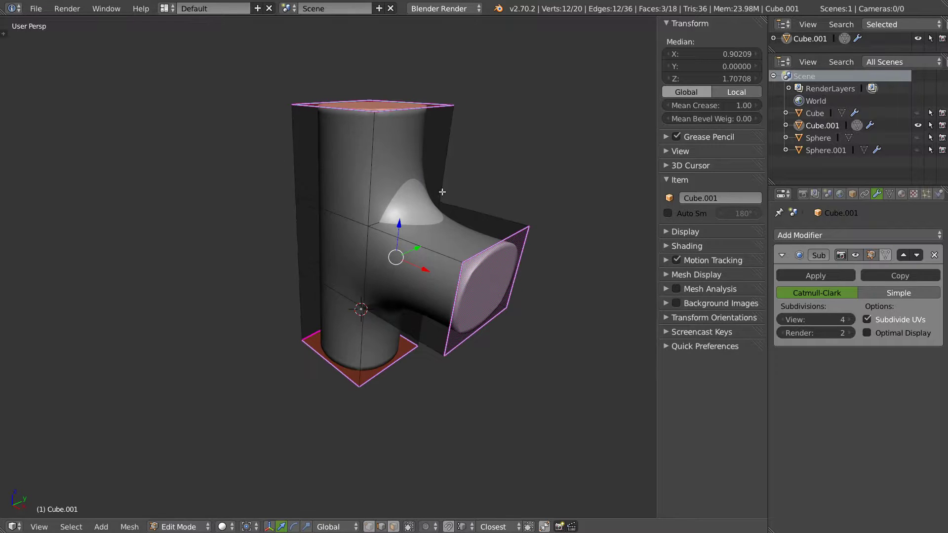
key("ctrl+e")
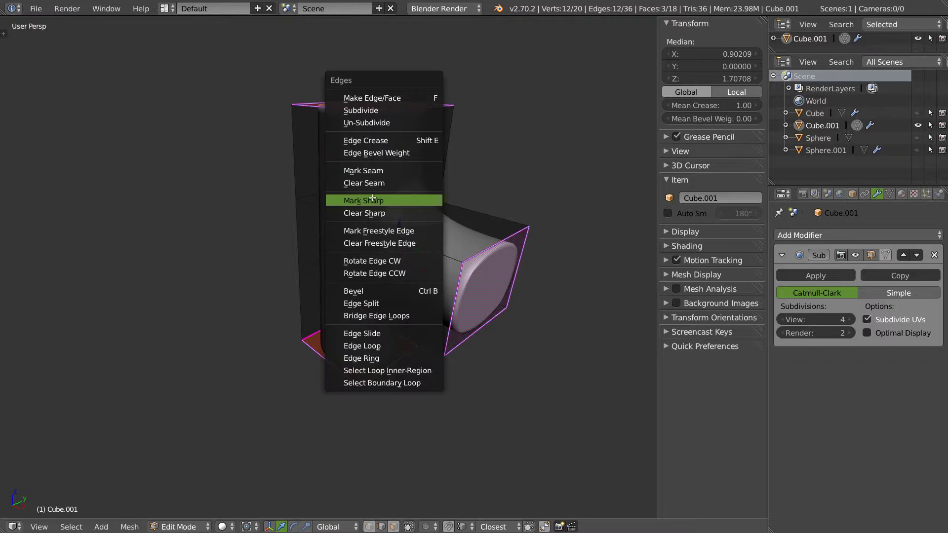
left_click(374, 199)
middle_click_drag(449, 245, 439, 248)
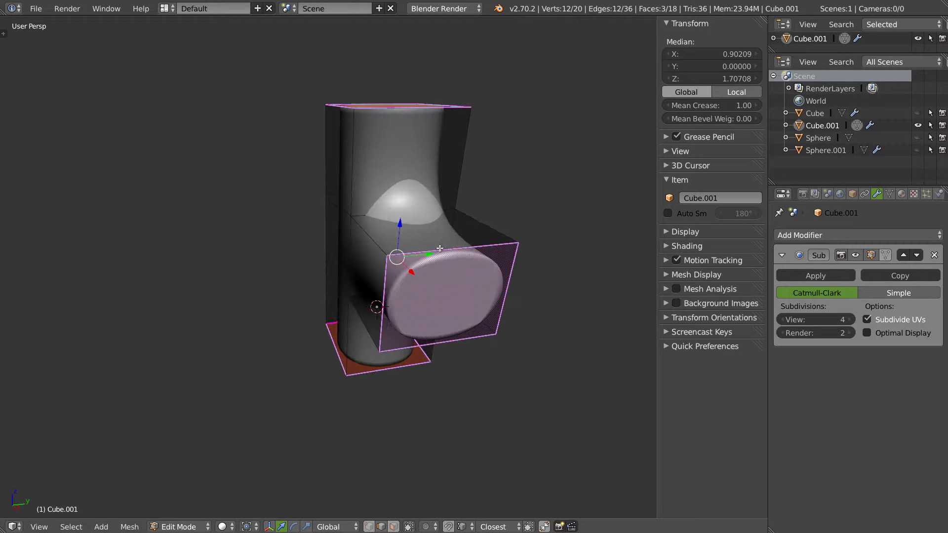
Step: Enable Auto Smooth for the pipe mesh and return to Object Mode
left_click(889, 194)
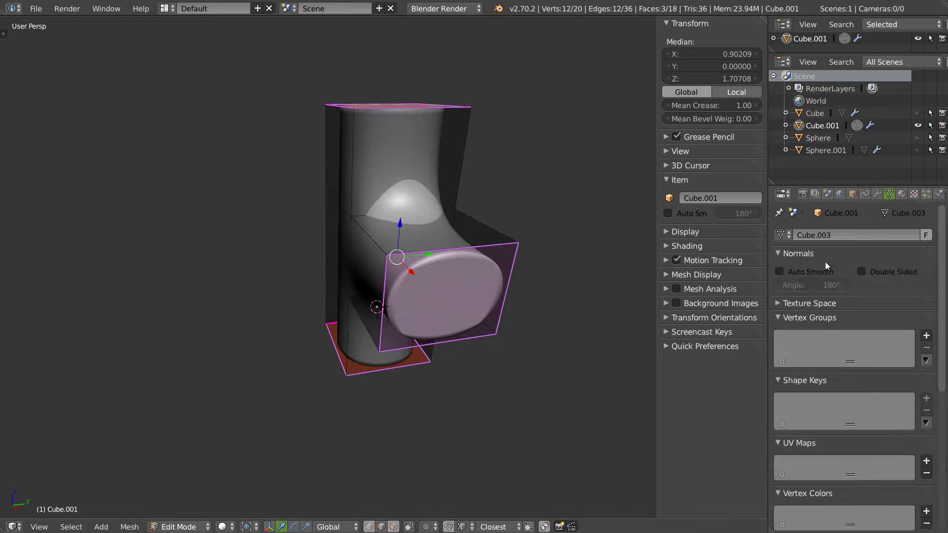
left_click(780, 271)
key("Tab")
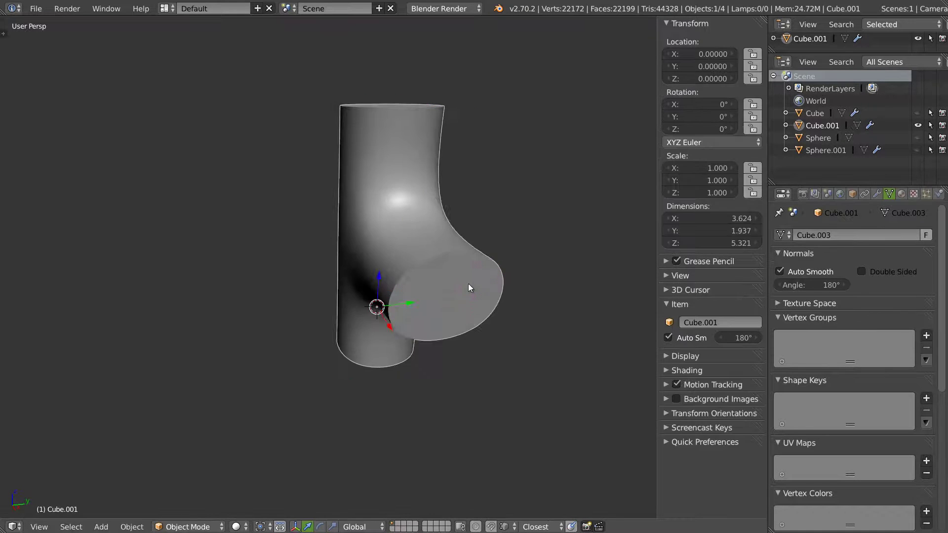
Step: Inspect the sharp caps, lower the modifier's viewport subdivisions by two levels for comparison, and restore them to 4
middle_click_drag(434, 288, 413, 262)
scroll(414, 260, "up", 5)
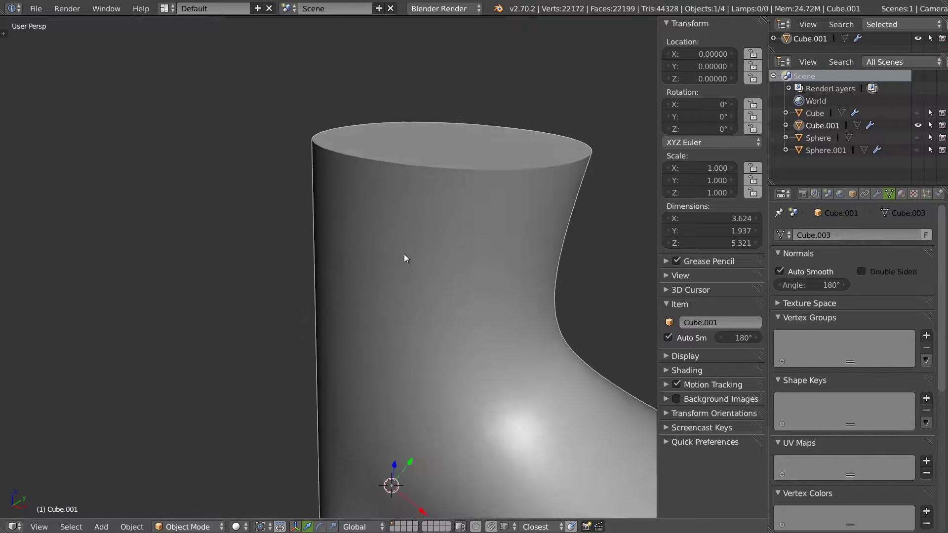
middle_click_drag(532, 179, 388, 173)
middle_click_drag(470, 168, 406, 178)
middle_click_drag(362, 230, 353, 177)
middle_click_drag(349, 237, 576, 239)
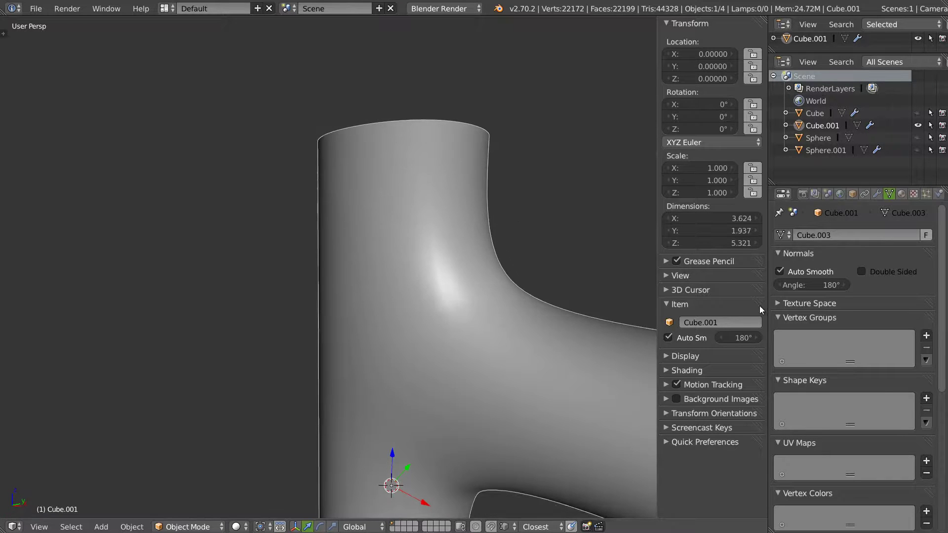
left_click(877, 194)
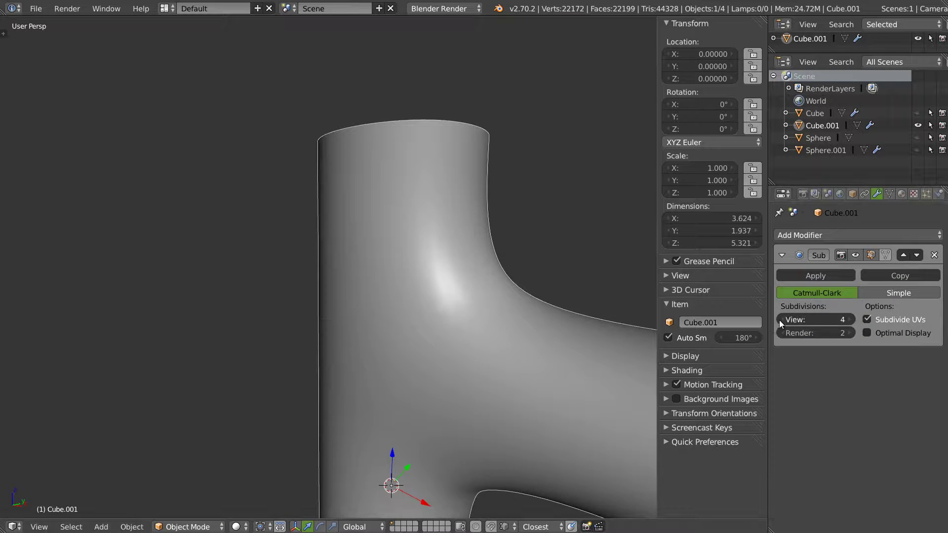
left_click(779, 319)
left_click(779, 320)
scroll(547, 294, "down", 3)
middle_click_drag(469, 321, 385, 398)
left_click(850, 319)
left_click(850, 320)
Step: Inset the column's top face in Edit Mode using face selection
mouse_move(389, 270)
middle_mouse_down()
mouse_move(458, 287)
mouse_move(436, 312)
mouse_move(376, 229)
mouse_move(376, 264)
mouse_move(357, 276)
mouse_move(368, 209)
mouse_move(414, 335)
mouse_move(440, 220)
mouse_move(409, 235)
mouse_move(390, 282)
middle_mouse_up()
left_click(889, 193)
scroll(377, 256, "up", 5)
key("Tab")
key("ctrl+Tab")
left_click(423, 232)
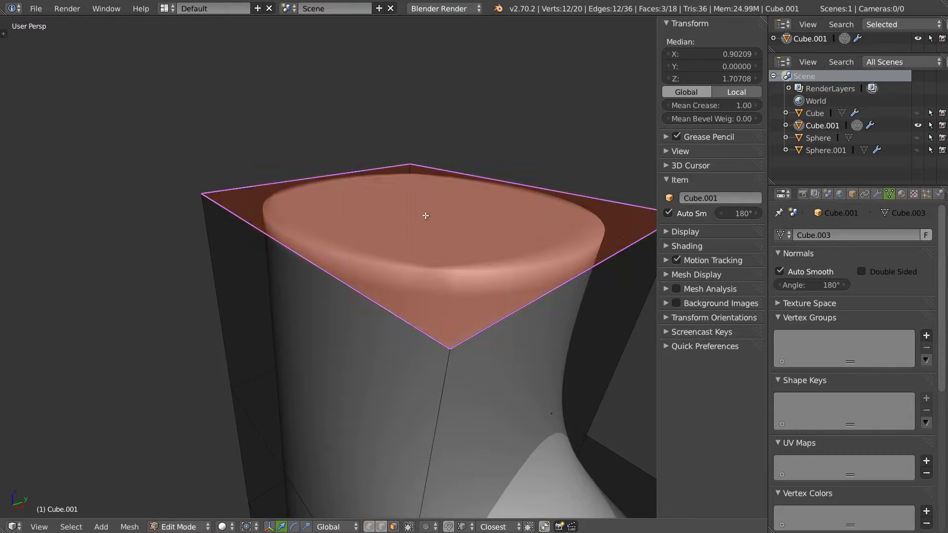
right_click(502, 225)
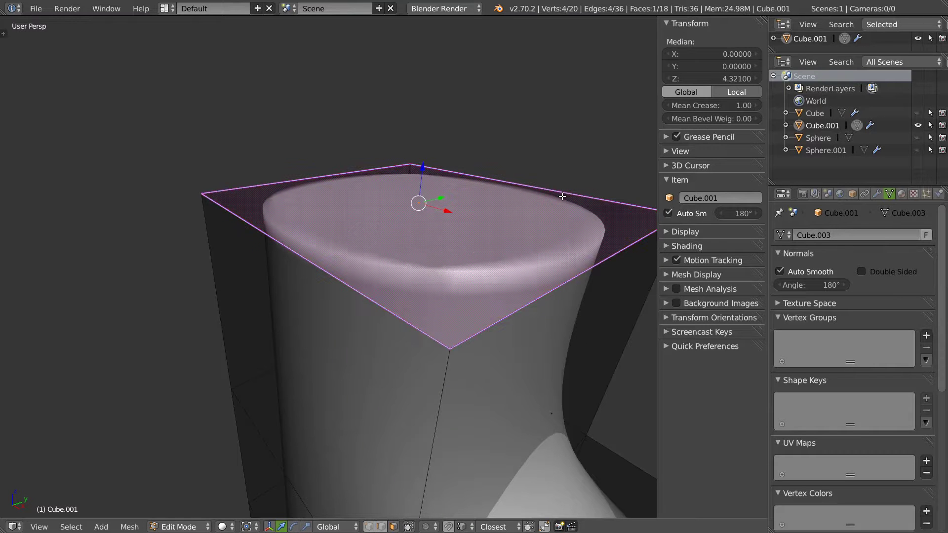
key("i")
left_click(515, 198)
Step: Extrude the inset top face upward by about 0.76 units to form a narrower stub, and return to Object Mode
scroll(465, 207, "down", 3)
key("e")
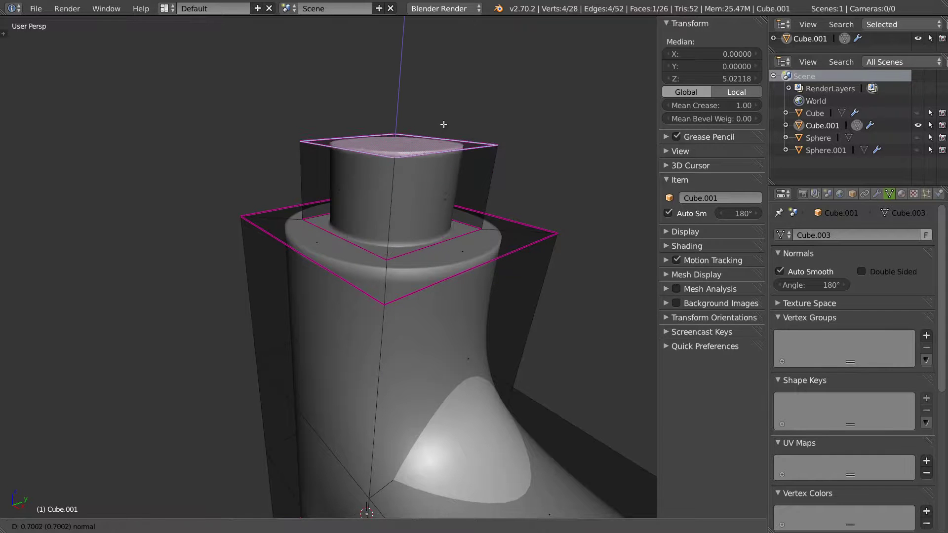
left_click(432, 126)
key("Tab")
middle_click_drag(392, 206, 457, 201)
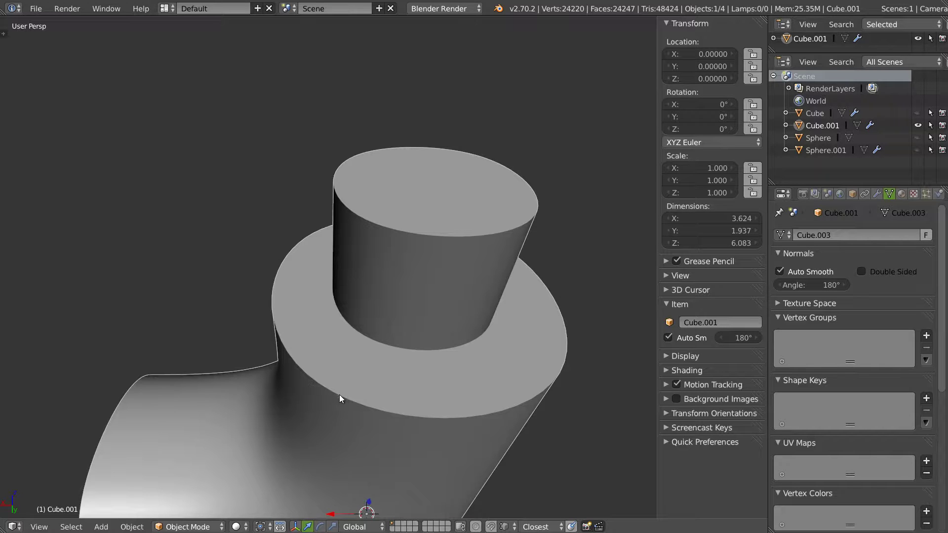
Step: Select the edge loop around the stub's base and set its mean crease to 0.00
key("Tab")
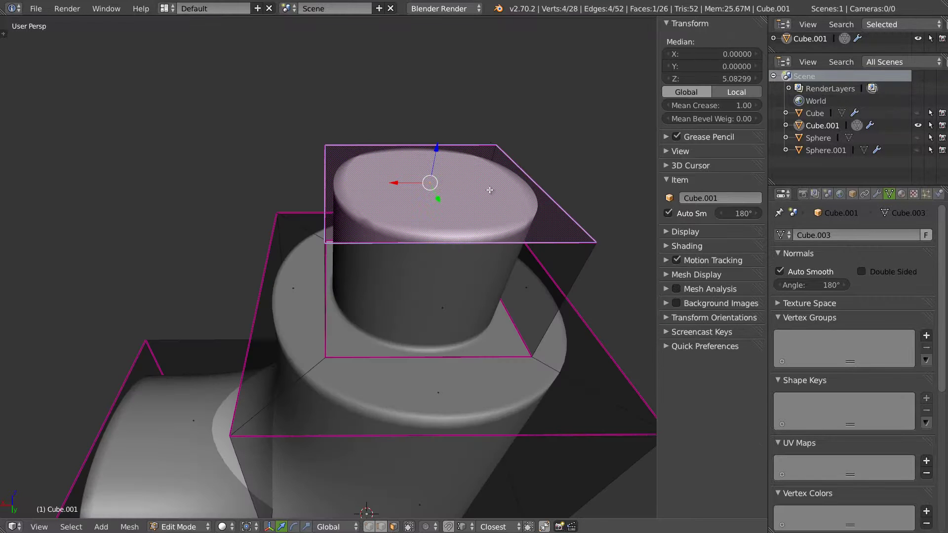
middle_click_drag(389, 237, 396, 339)
key("a")
key("ctrl+Tab")
left_click(381, 333)
key("a")
left_click(464, 327, "alt")
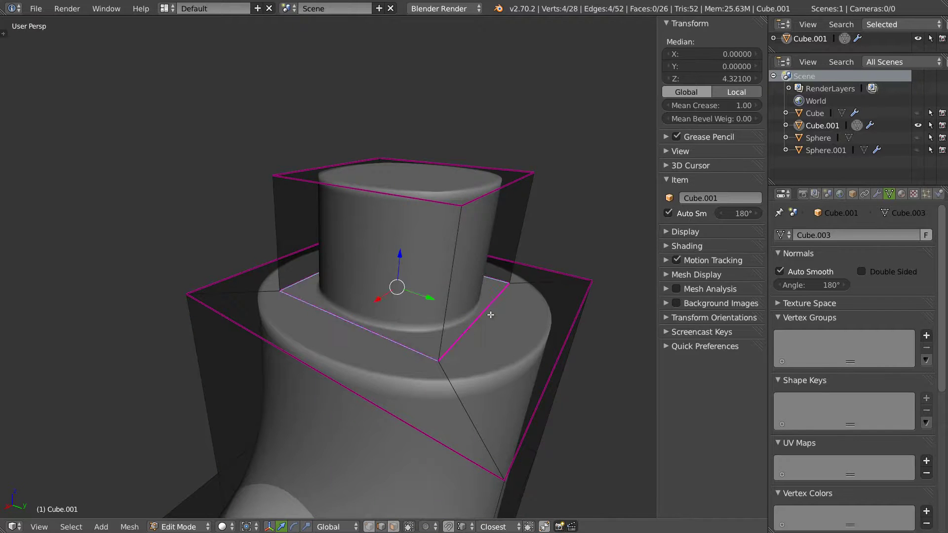
middle_click_drag(514, 321, 711, 163)
left_click_drag(717, 108, 591, 142)
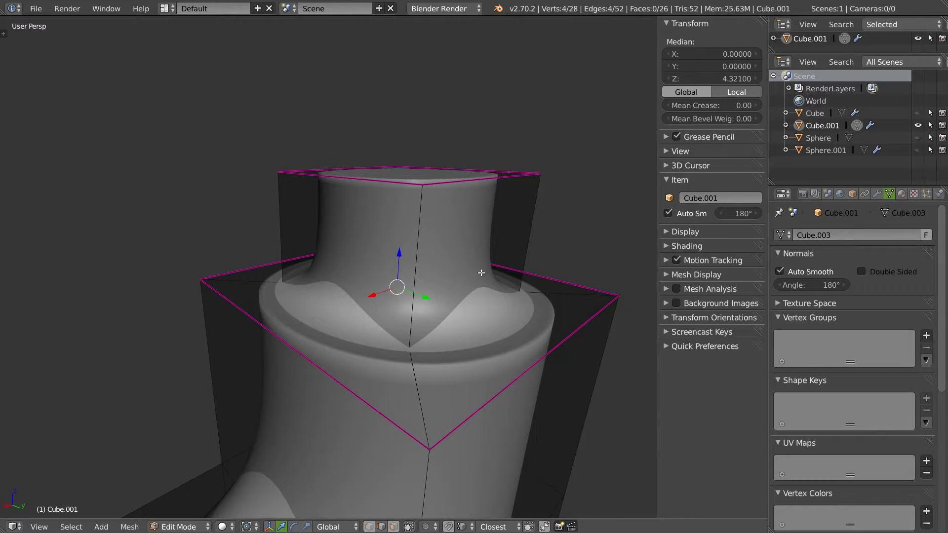
key("Tab")
middle_click_drag(487, 303, 332, 293)
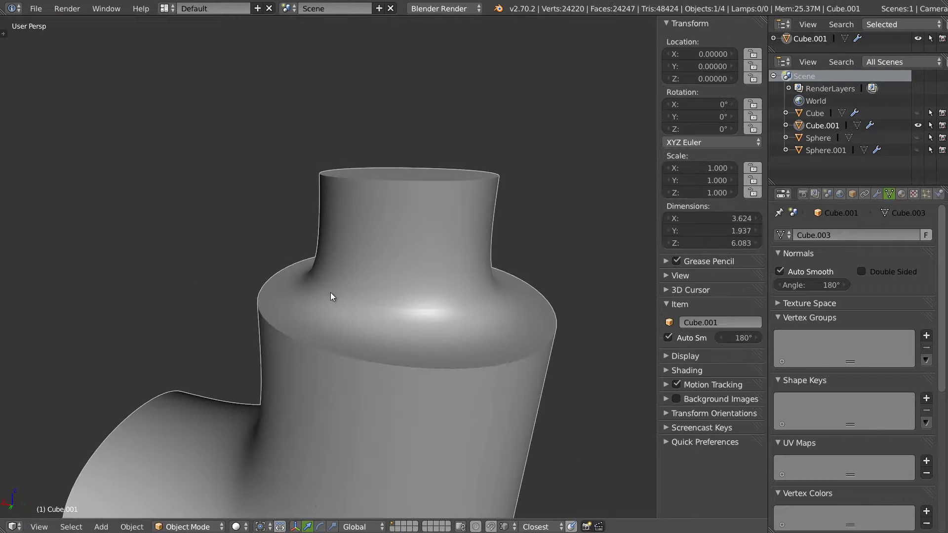
Step: Clear the sharp marking from the edge loop around the stub's base
key("Tab")
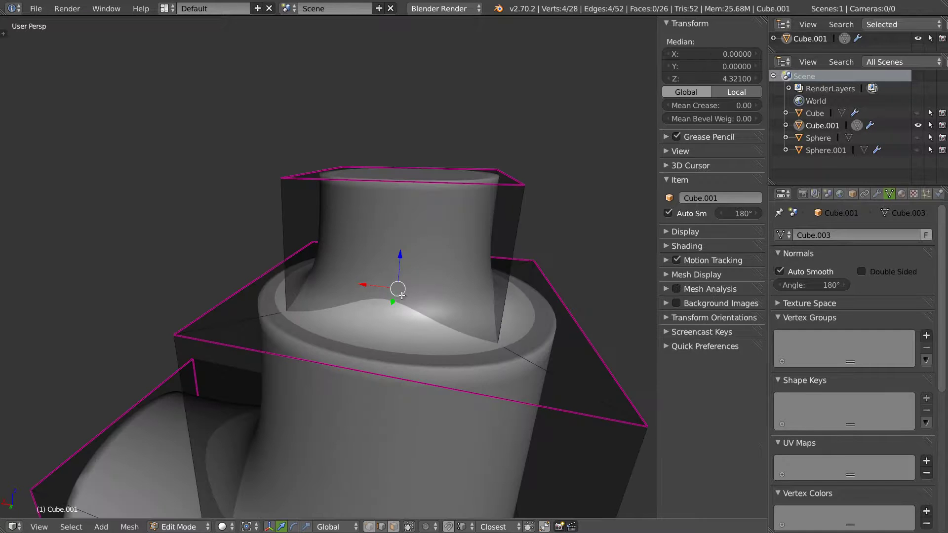
key("ctrl+e")
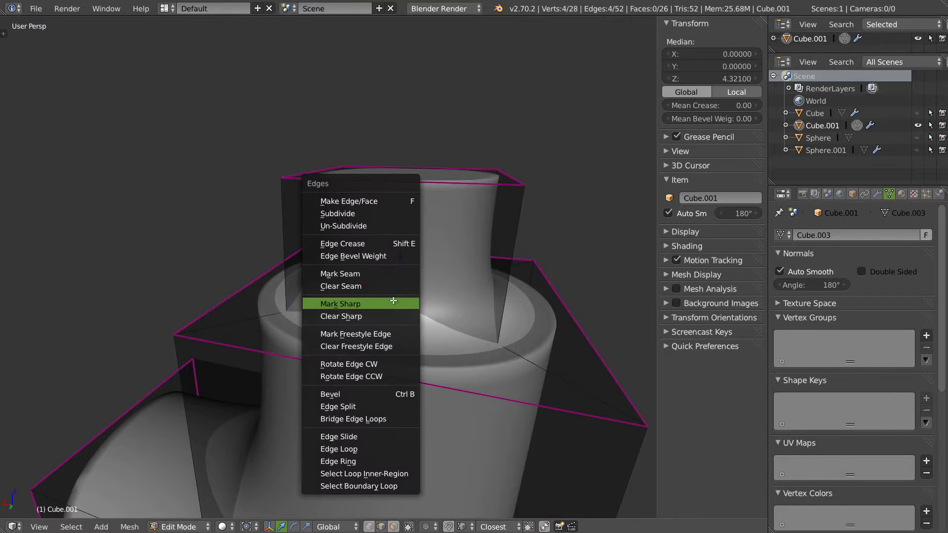
left_click(339, 316)
key("Tab")
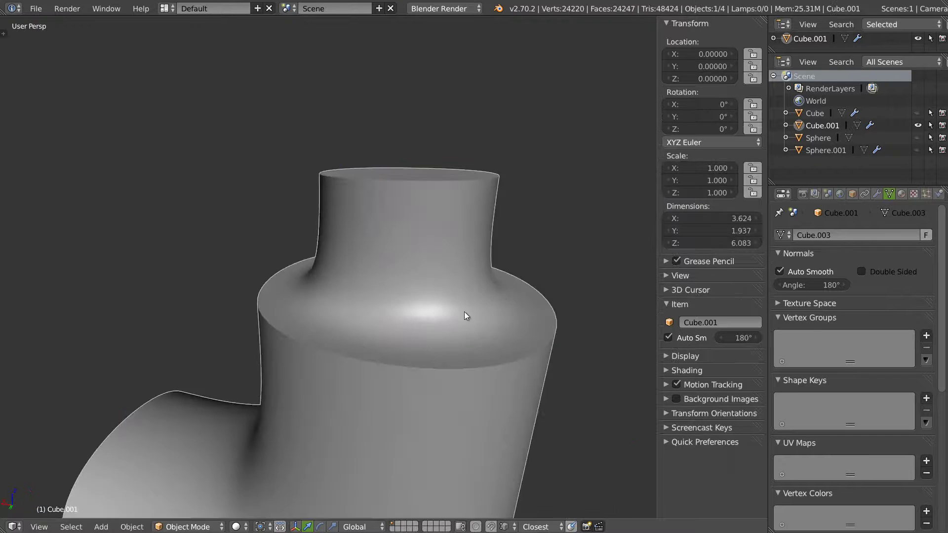
Step: Inset the stub's top face and extrude it downward by about 0.13 units to form a shallow recess
middle_click_drag(595, 293, 507, 303)
key("Tab")
key("ctrl+Tab")
left_click(417, 220)
right_click(499, 207)
scroll(537, 216, "up", 1)
scroll(533, 214, "down", 4)
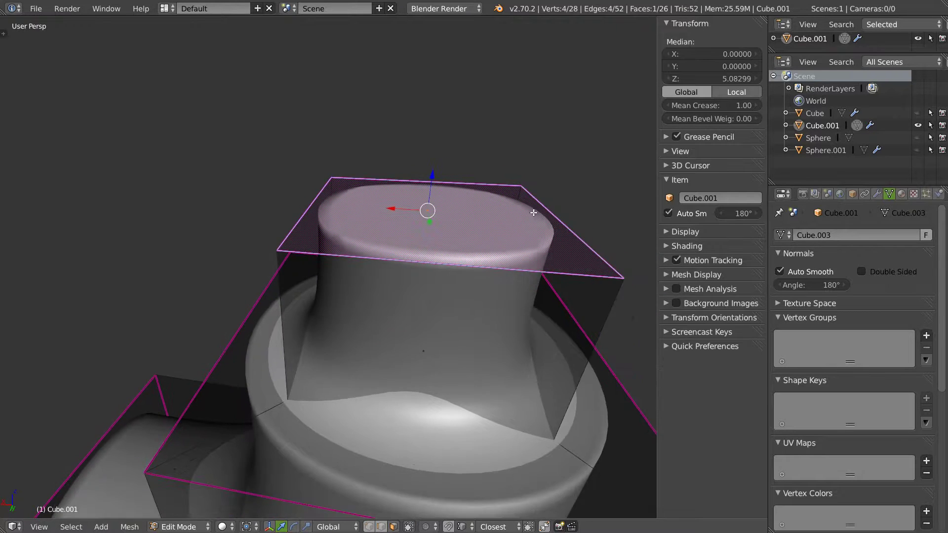
key("i")
left_click(466, 209)
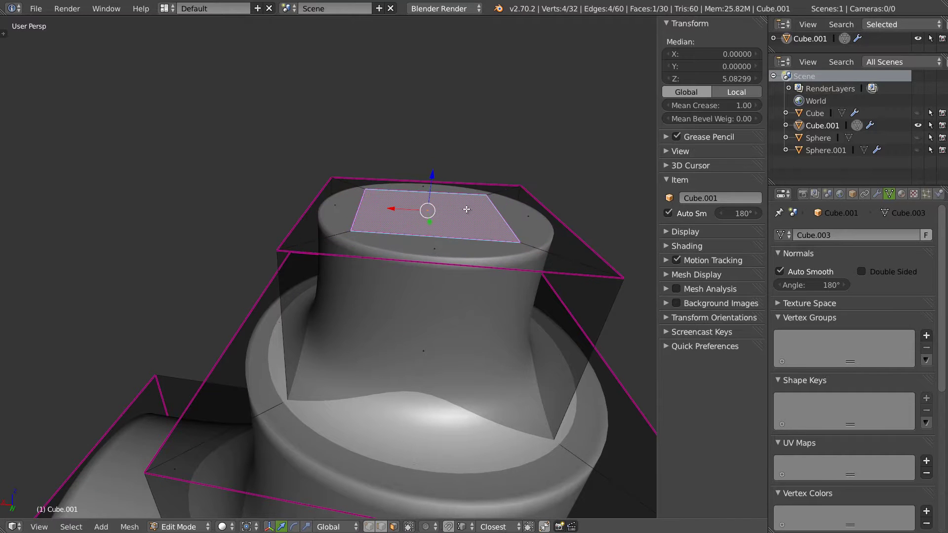
key("e")
left_click(462, 234)
middle_click_drag(468, 258, 532, 246)
Step: Inset the recess floor and extrude it upward by about 0.37 units into a central pin, then return to Object Mode
key("i")
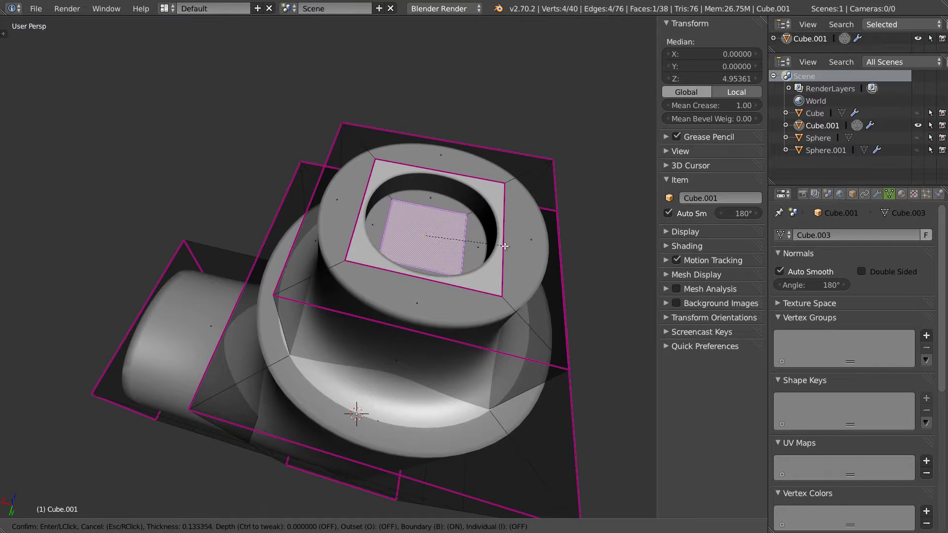
left_click(452, 259)
middle_click_drag(452, 259, 460, 217)
key("e")
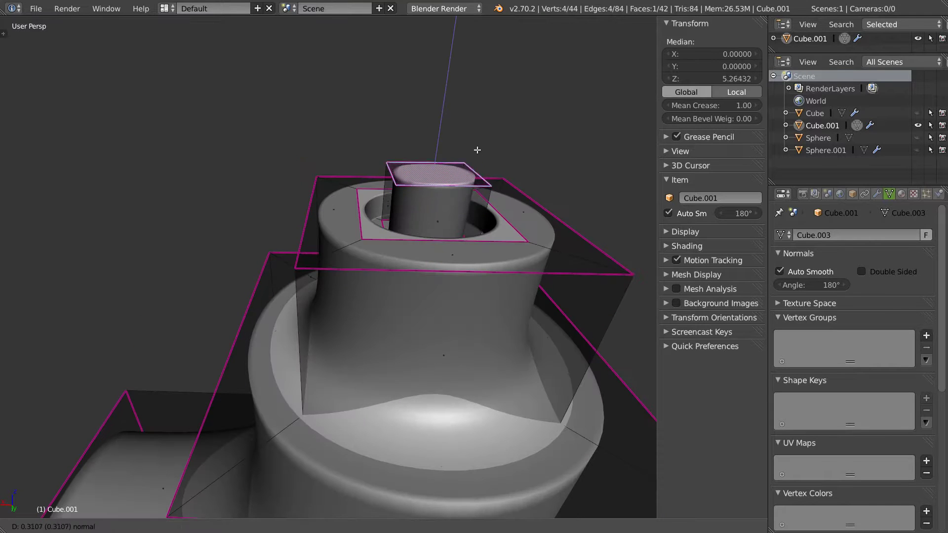
left_click(481, 148)
key("Tab")
Step: Examine the shading of the pin, recess, stub and shoulder on the pipe from several angles
mouse_move(452, 215)
middle_mouse_down()
mouse_move(443, 220)
mouse_move(455, 229)
middle_mouse_up()
scroll(454, 229, "down", 6)
middle_click_drag(401, 283, 378, 256)
scroll(414, 244, "up", 3)
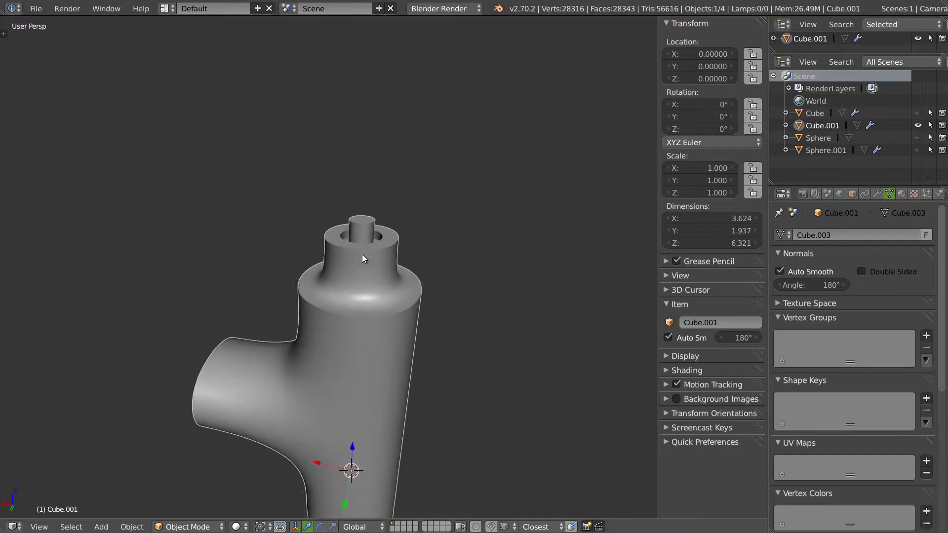
scroll(375, 242, "up", 5)
scroll(412, 235, "down", 3)
middle_click_drag(479, 222, 476, 146)
middle_click_drag(360, 161, 366, 170)
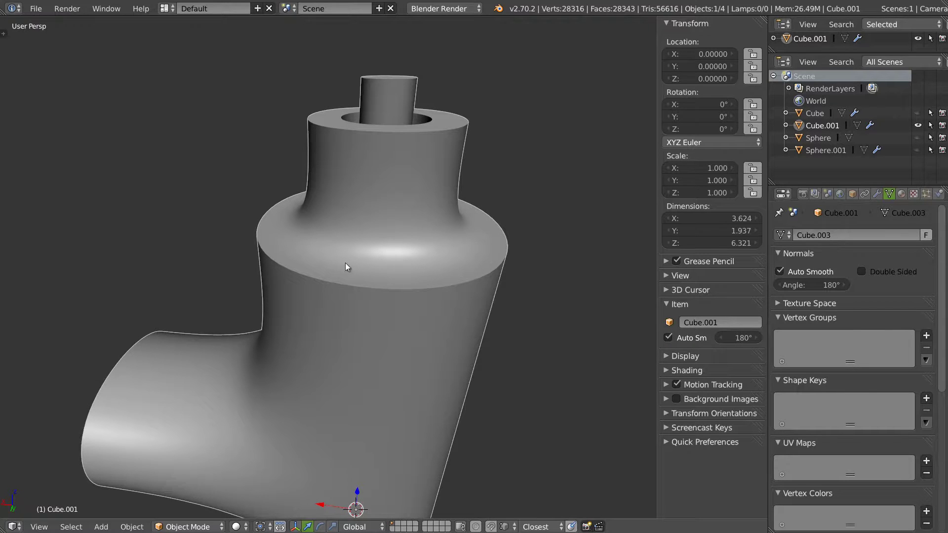
scroll(386, 242, "up", 2)
middle_click_drag(377, 214, 423, 227)
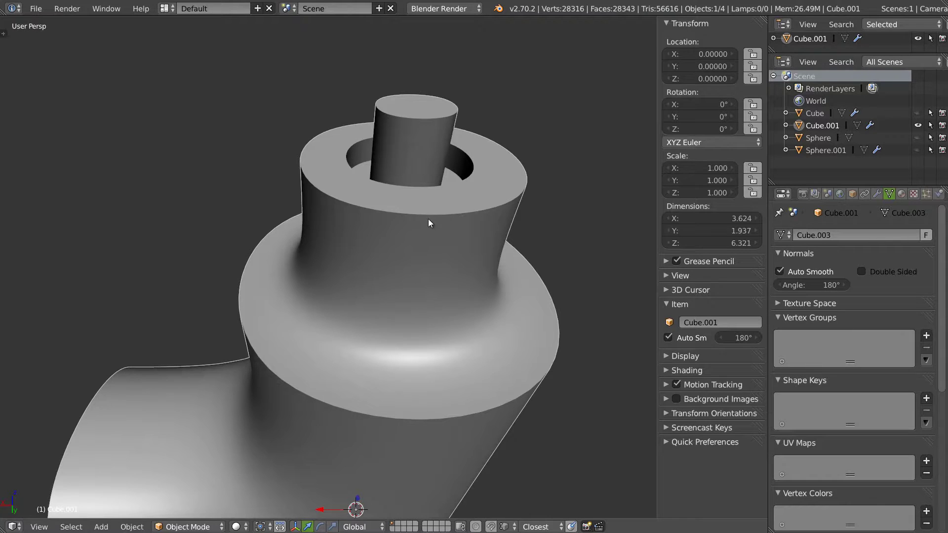
Step: Select the edge loop around the stub's base and set its mean crease to 0.26, returning to Object Mode to check it
key("Tab")
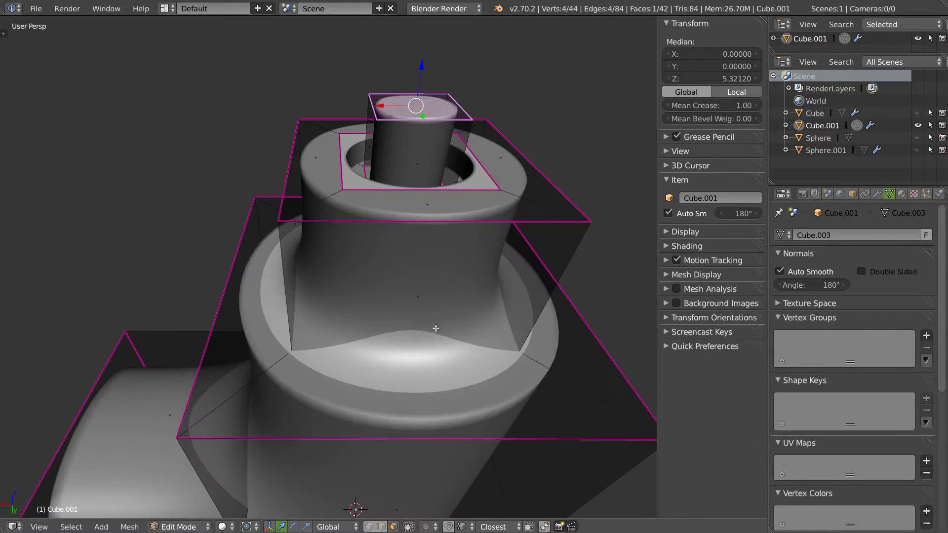
right_click(374, 346, "alt")
key("ctrl+Tab")
left_click(366, 340)
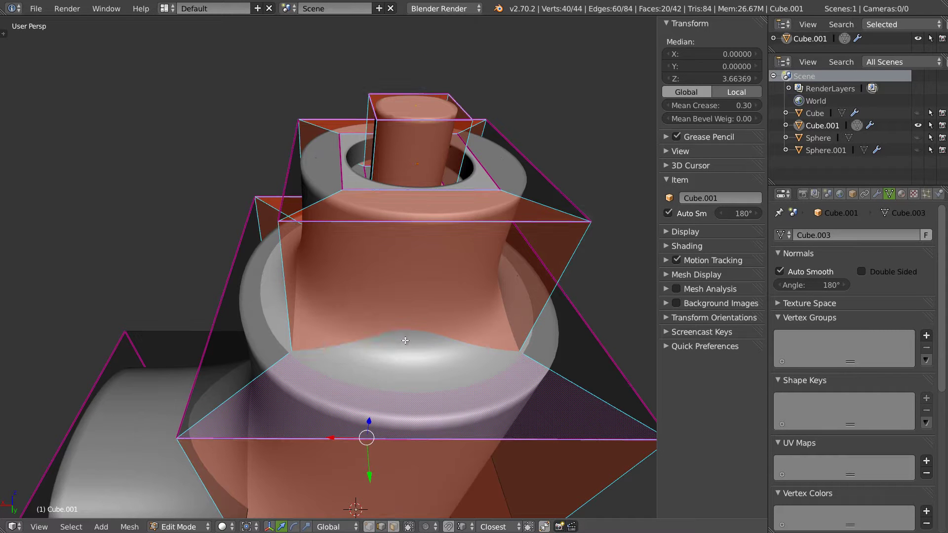
right_click(411, 348, "alt")
middle_click_drag(383, 351, 419, 323)
left_click_drag(708, 105, 717, 106)
key("Tab")
middle_click_drag(392, 298, 386, 242)
scroll(345, 270, "down", 1)
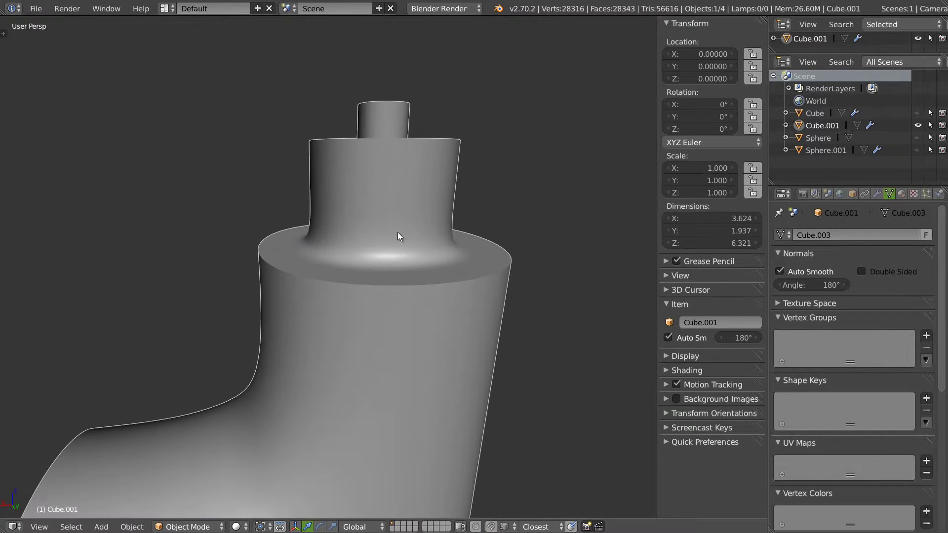
Step: Set the mean crease of the stub's base edge loop to 0.51 and check the tighter transition in Object Mode
key("Tab")
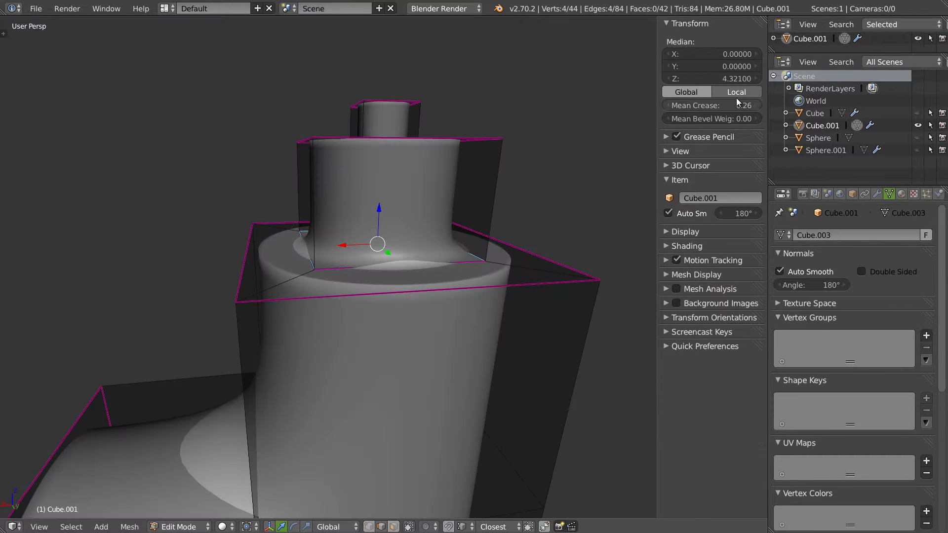
left_click_drag(725, 105, 735, 107)
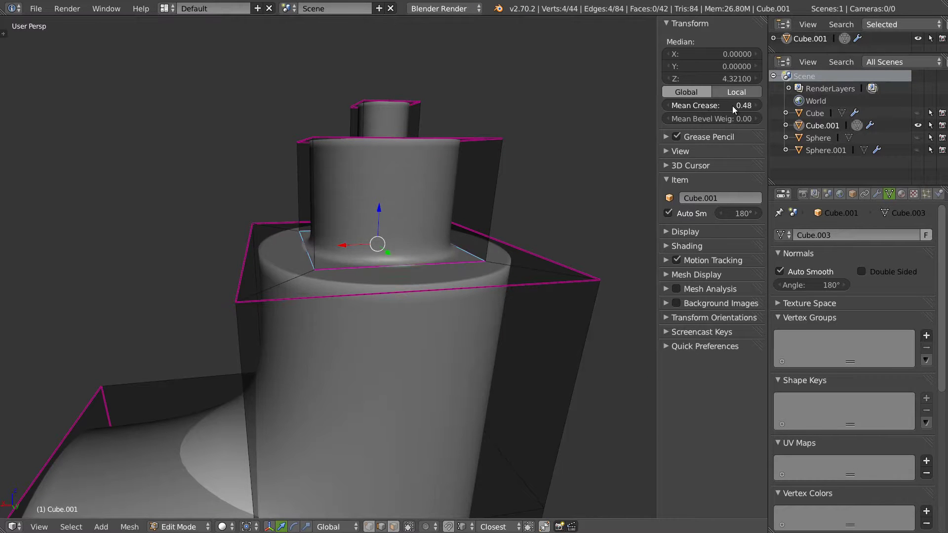
key("Tab")
middle_click_drag(391, 273, 410, 256)
key("Tab")
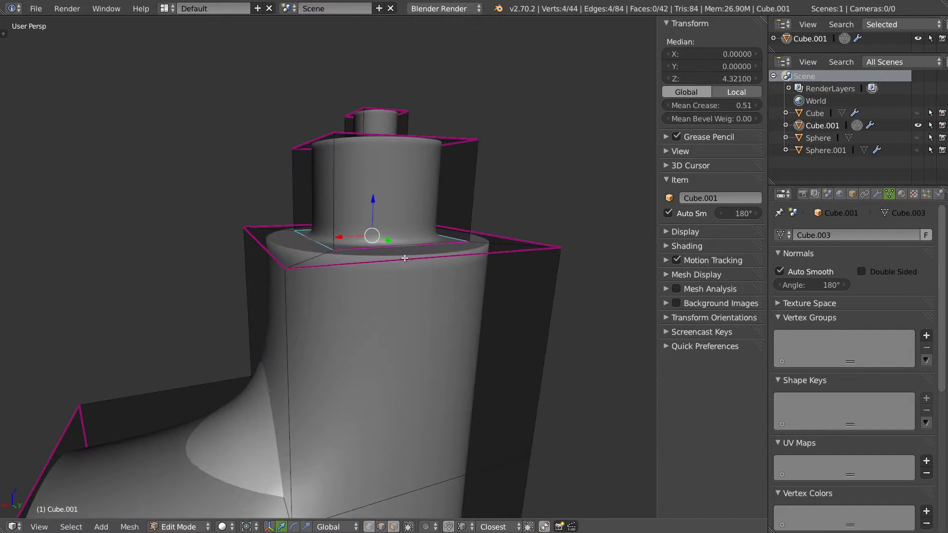
key("Tab")
Step: Select the shoulder's outer rim edge loop and set its mean crease to 0.64
key("Tab")
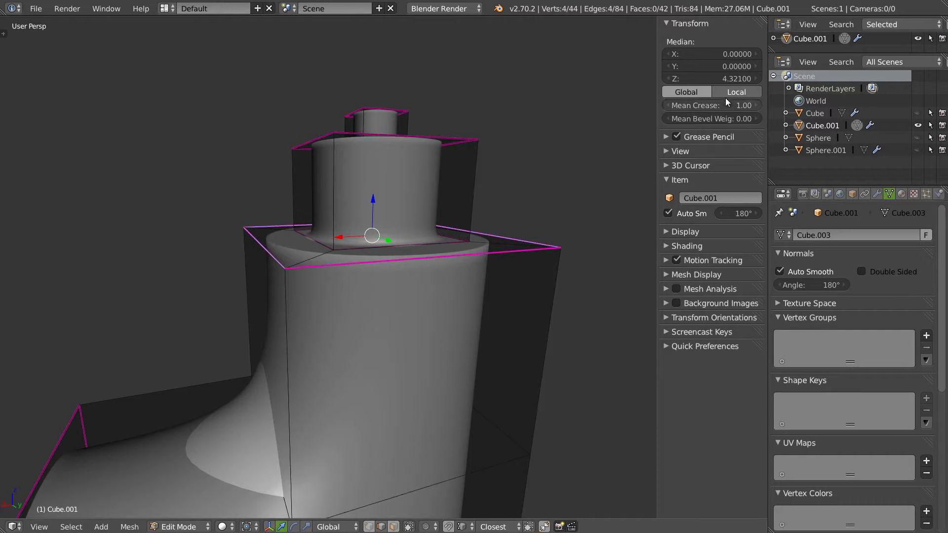
left_click_drag(711, 106, 705, 105)
middle_click_drag(396, 239, 354, 289)
key("Tab")
key("Tab")
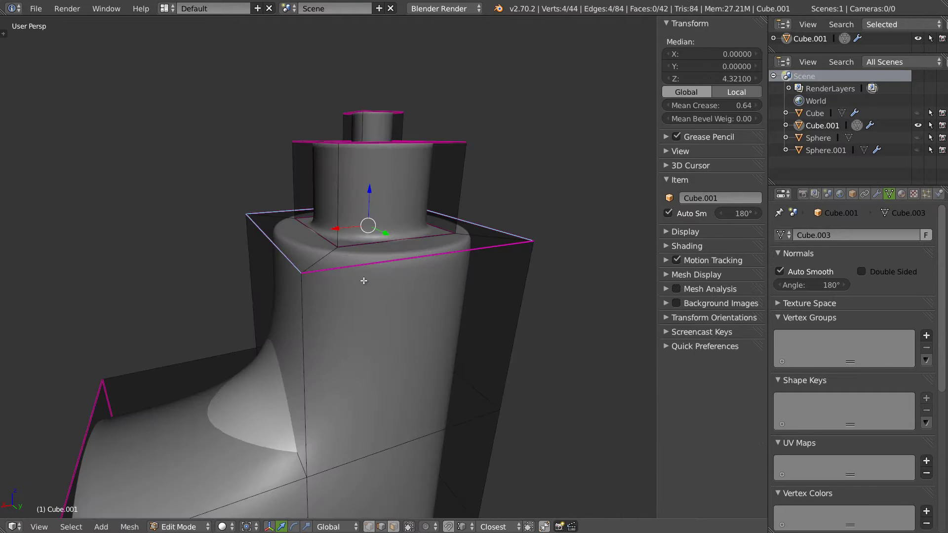
Step: Clear the sharp marking from the shoulder's outer rim and check the shading in Object Mode
key("ctrl+e")
left_click(358, 281)
key("Tab")
middle_click_drag(405, 262, 413, 243)
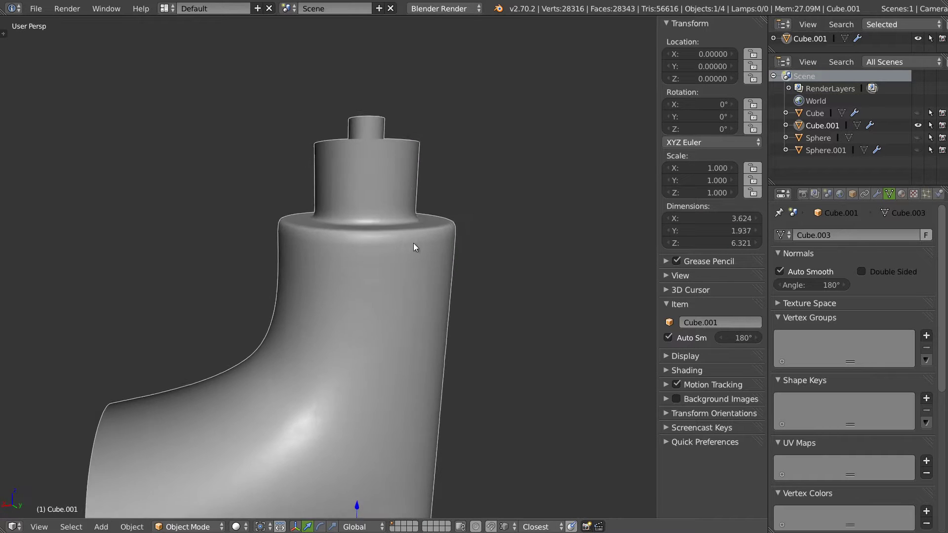
Step: Add a loop cut around the upright pipe and slide it close beneath the shoulder's rim, then return to Object Mode
key("Tab")
key("ctrl+r")
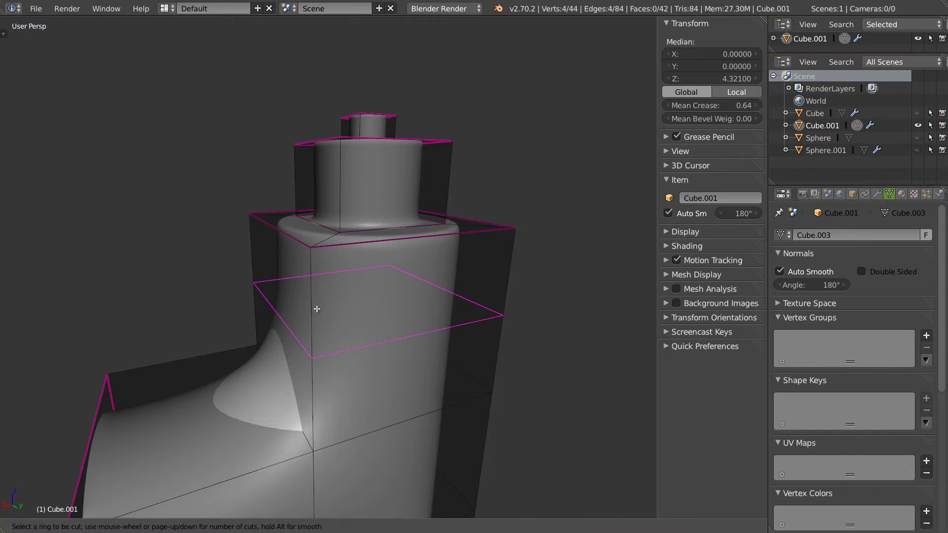
left_click(318, 309)
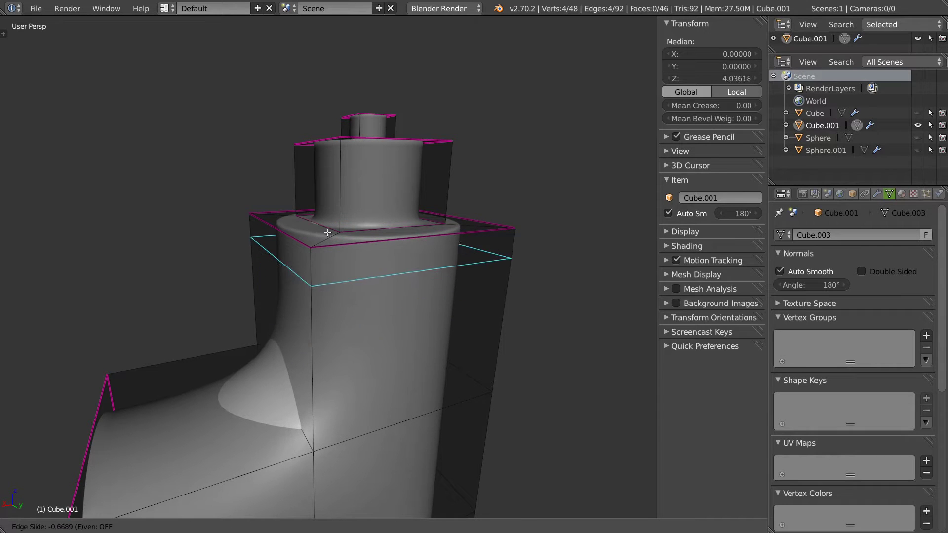
left_click(335, 213)
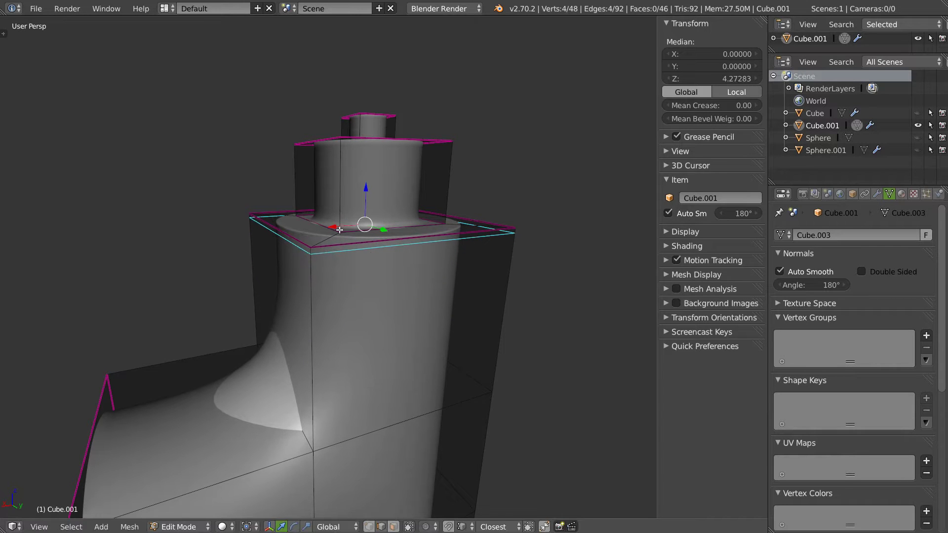
middle_click_drag(335, 213, 342, 264)
scroll(343, 263, "up", 5)
key("Tab")
scroll(439, 249, "down", 5)
middle_click_drag(435, 242, 338, 118)
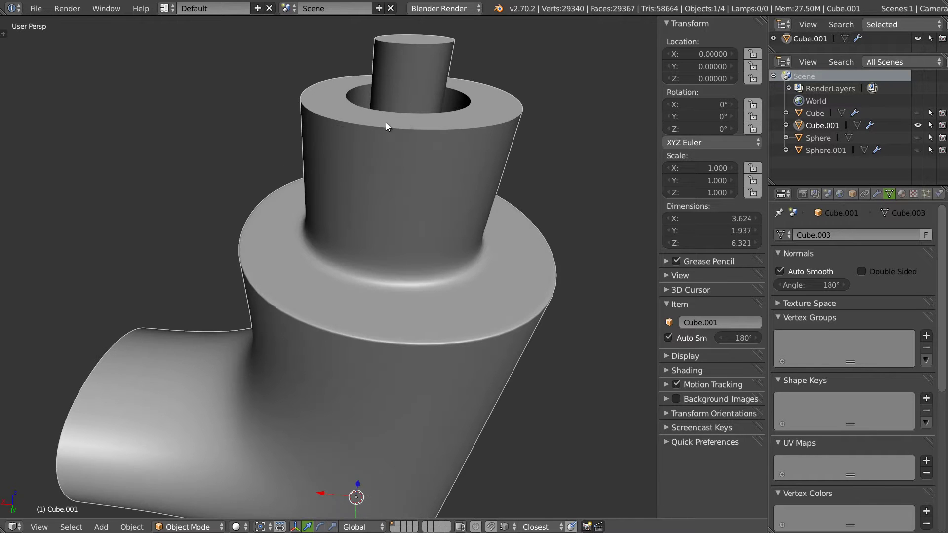
Step: Set the pipe's Auto Smooth angle to 176°
middle_click_drag(392, 146, 410, 230)
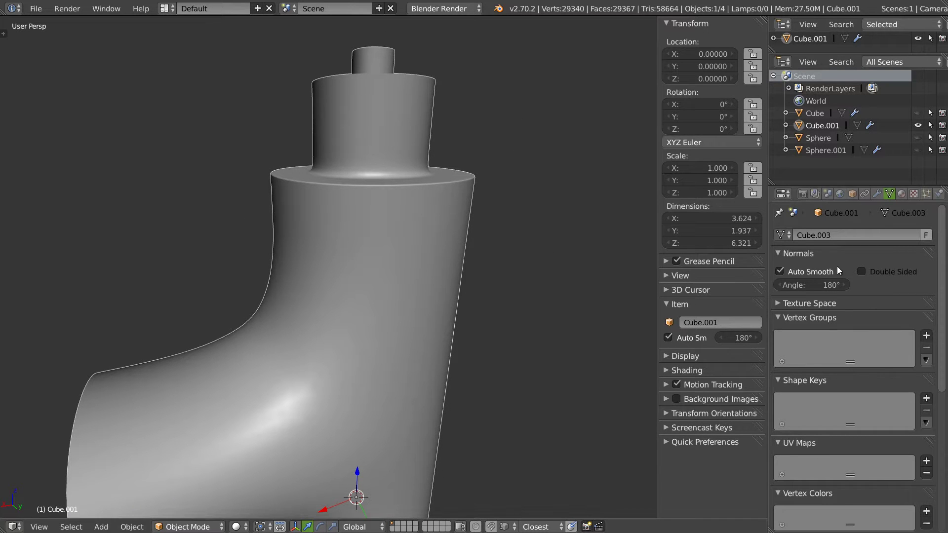
mouse_move(822, 285)
left_mouse_down()
mouse_move(721, 287)
mouse_move(897, 293)
left_mouse_up()
middle_click_drag(348, 289, 369, 308)
Step: Examine the finished shading of the whole branching pipe, its rims and stub from several angles and distances
scroll(370, 304, "down", 2)
scroll(365, 306, "up", 4)
scroll(361, 314, "down", 3)
scroll(353, 326, "down", 1)
middle_click_drag(344, 342, 337, 320)
middle_click_drag(267, 346, 313, 336)
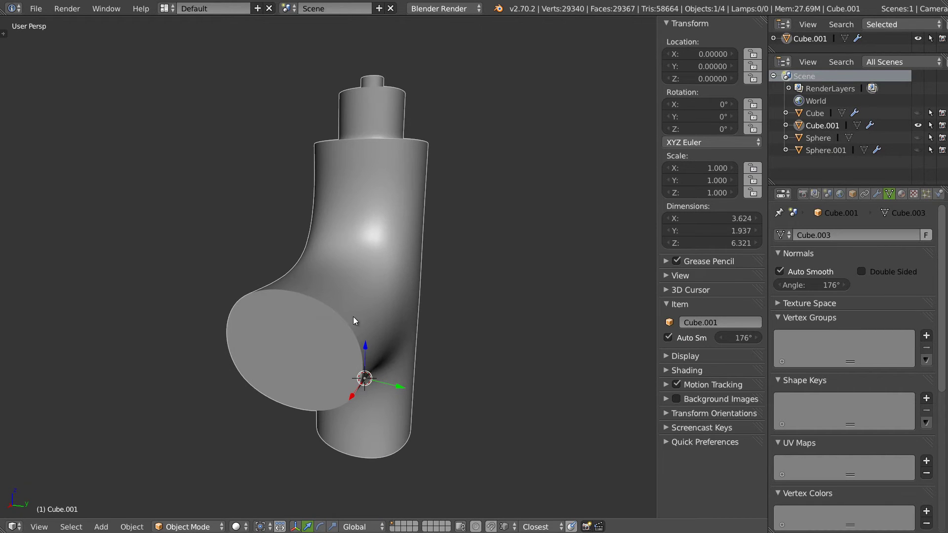
middle_click_drag(400, 264, 360, 285)
middle_click_drag(372, 224, 173, 269)
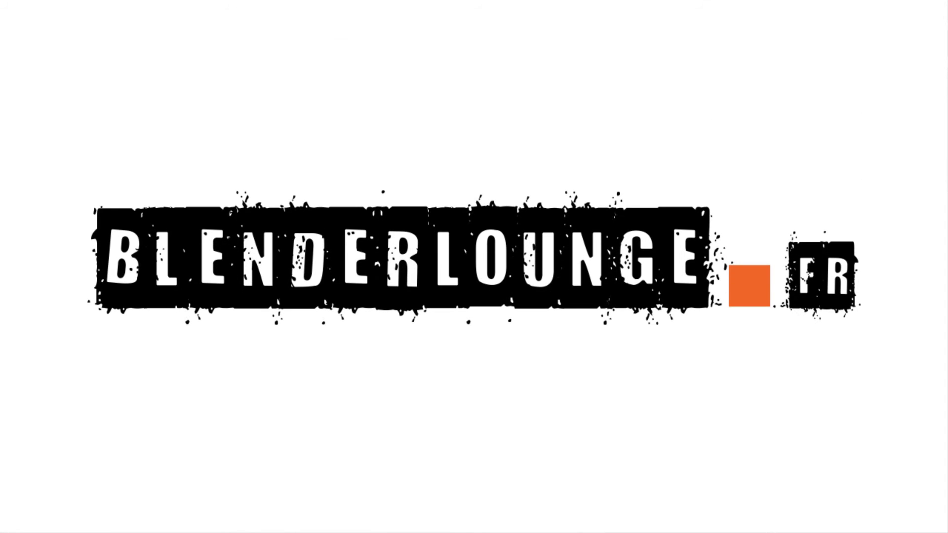